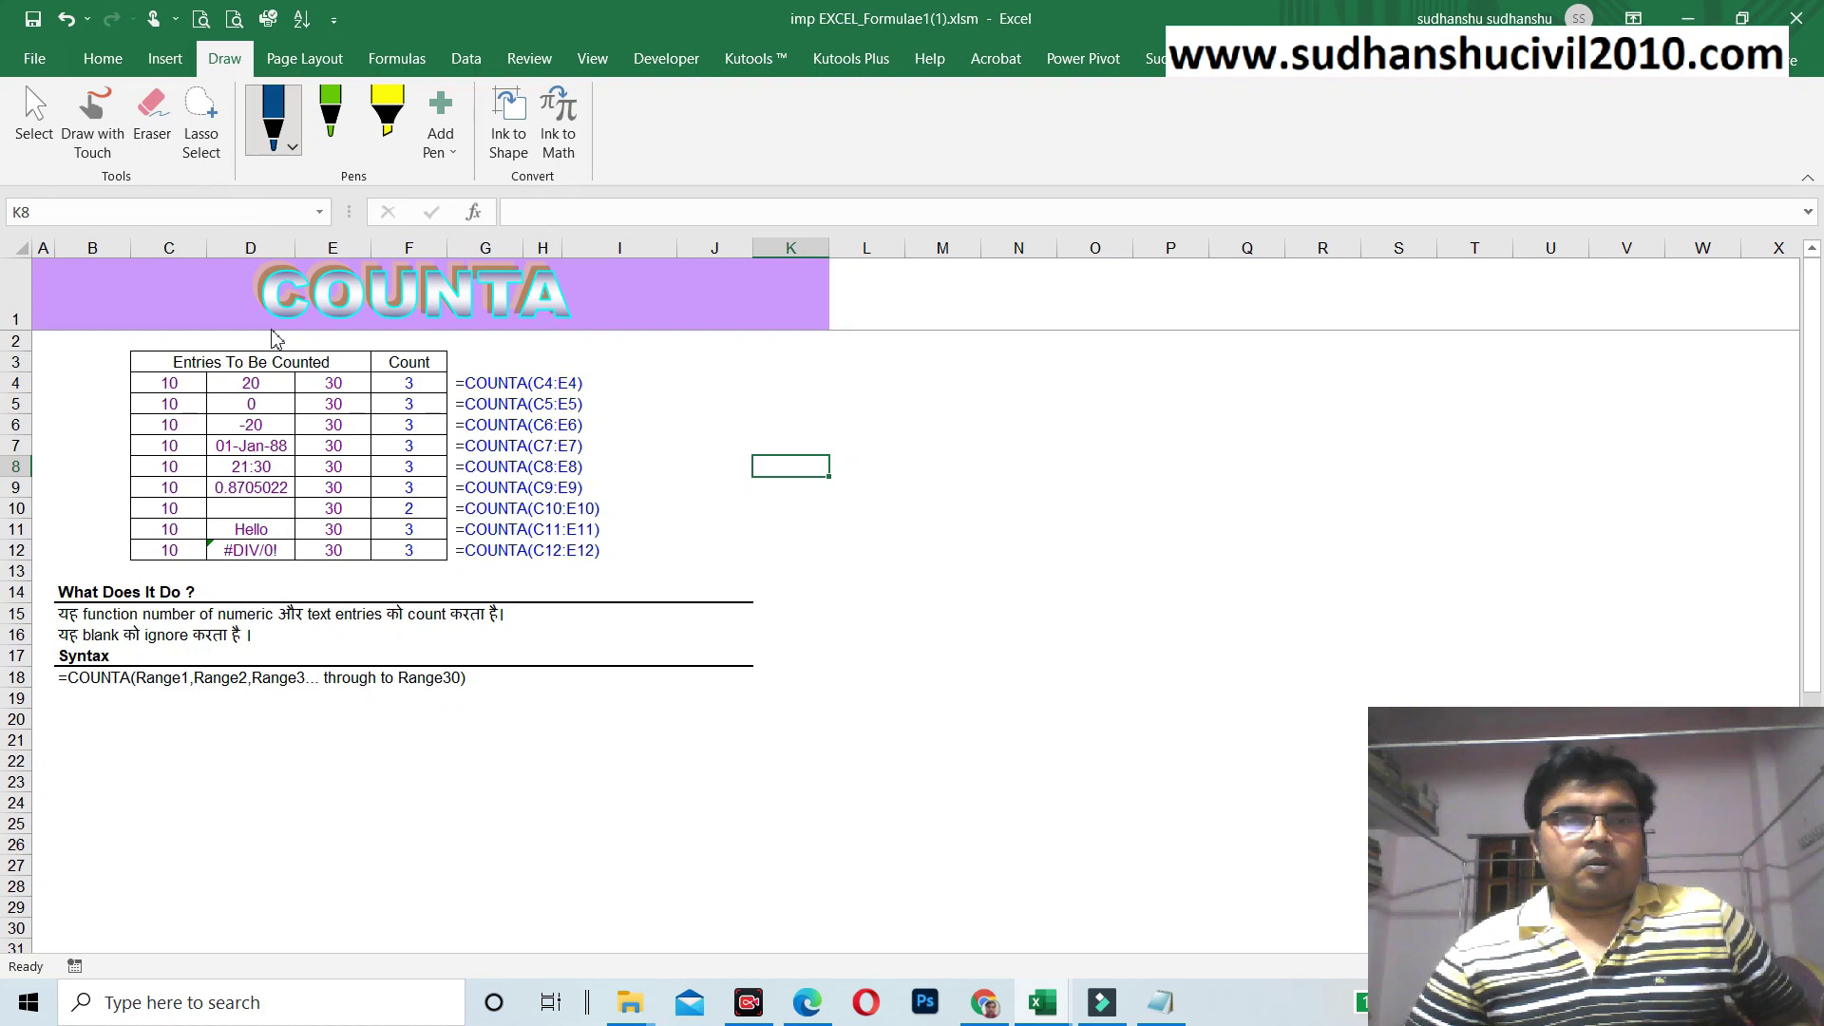
Step: Ink-underline 'function number of numeric' and 'text entries' in the COUNTA description
drag(319, 323, 573, 321)
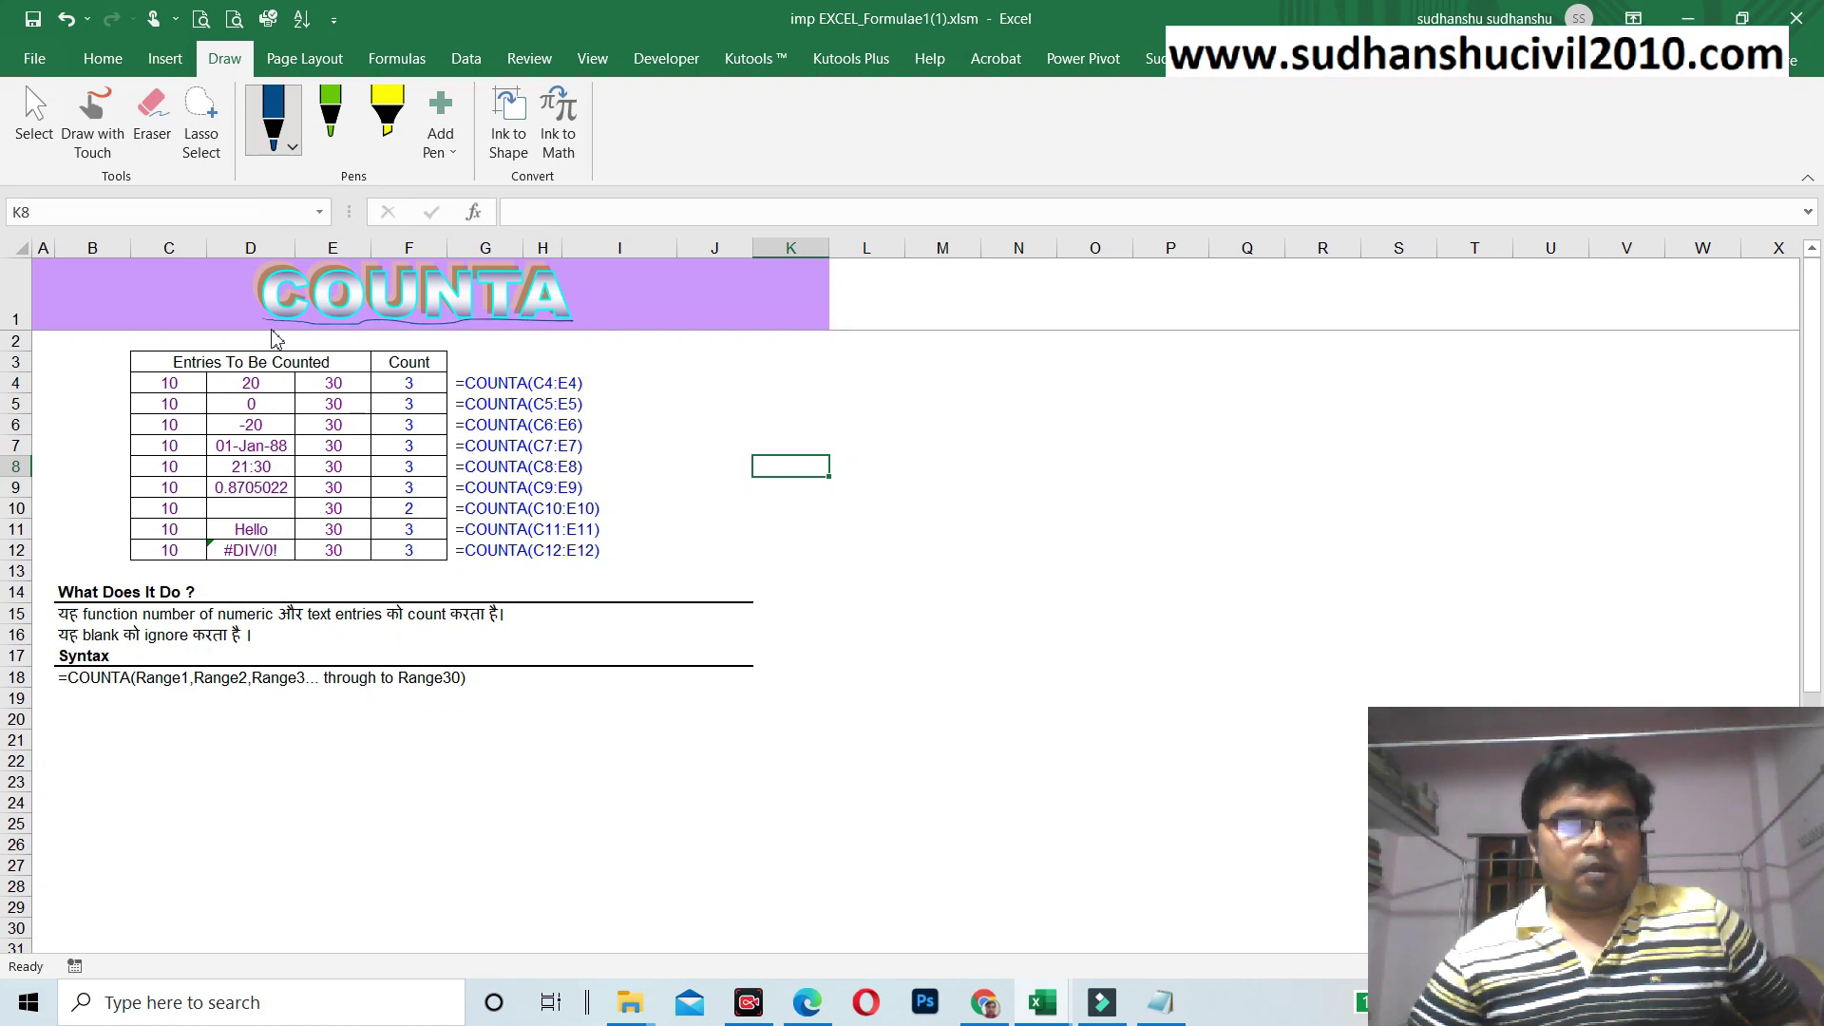
drag(68, 623, 313, 627)
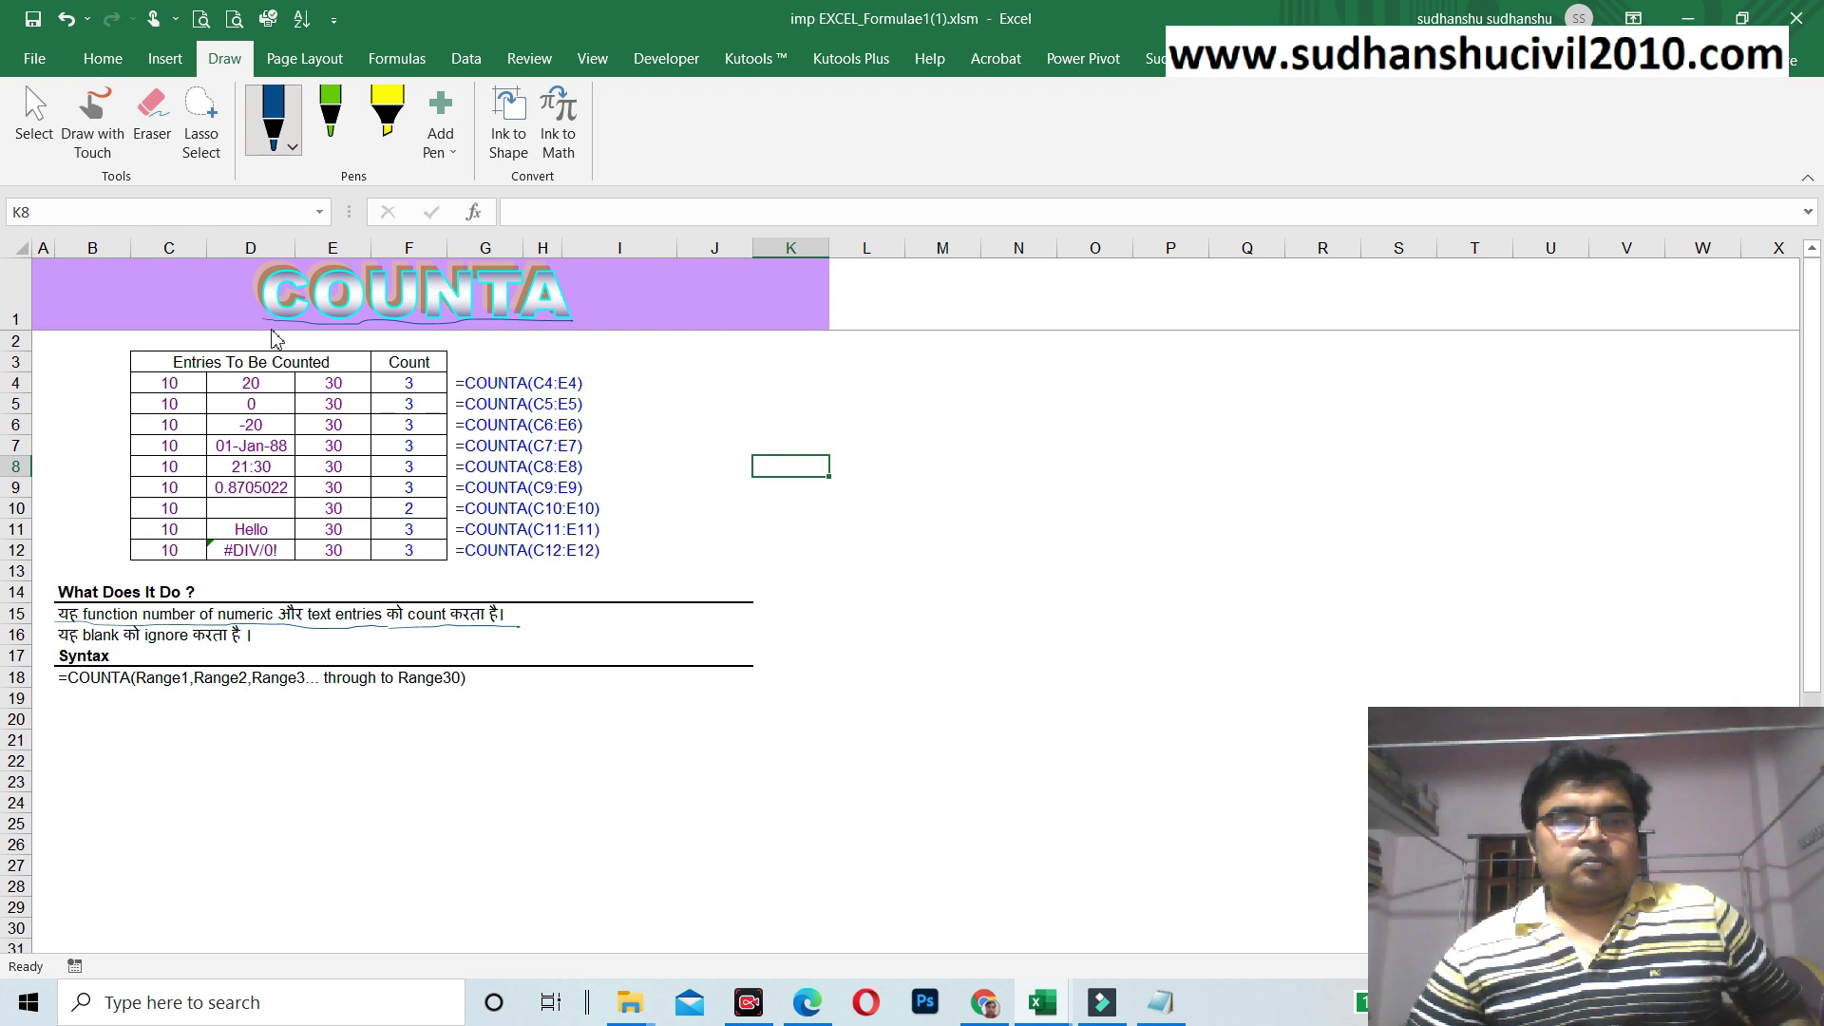
Step: Ink-underline the row 16 'blank ignore' note and bracket the entries table's left edge
drag(119, 647, 205, 647)
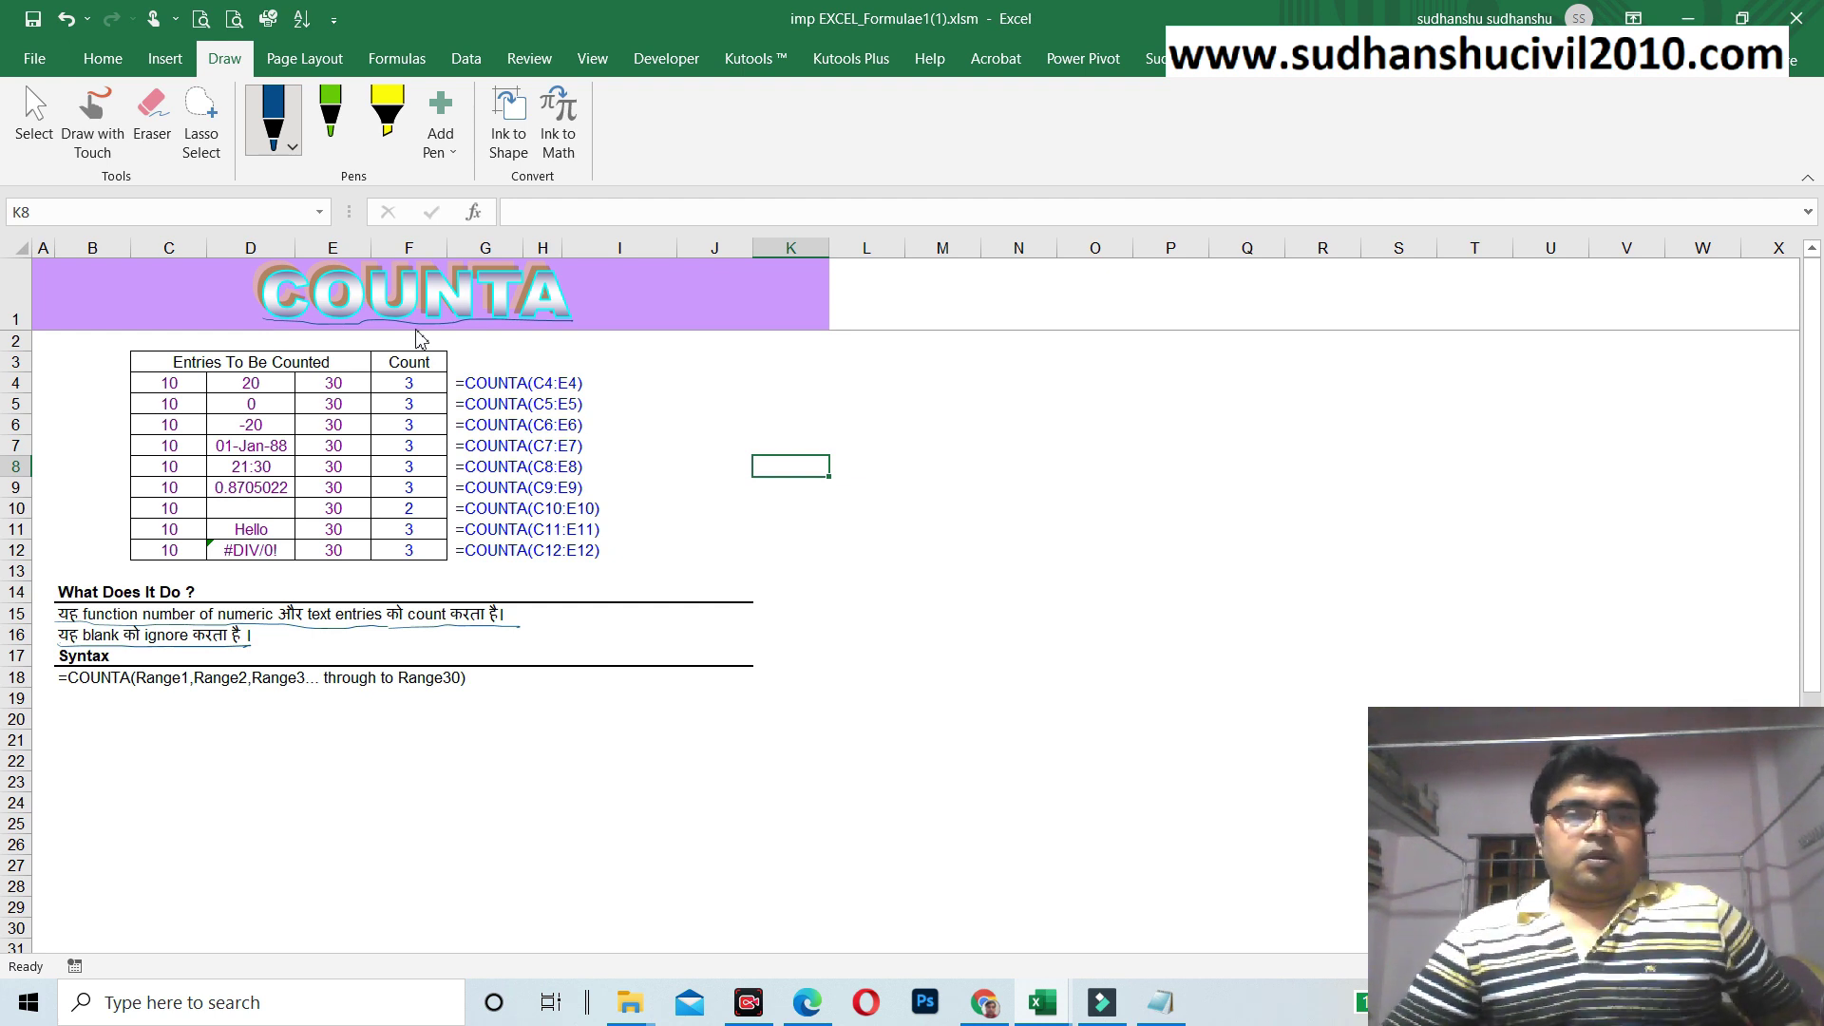
mouse_move(115, 352)
mouse_down()
mouse_move(98, 371)
mouse_move(101, 520)
mouse_up()
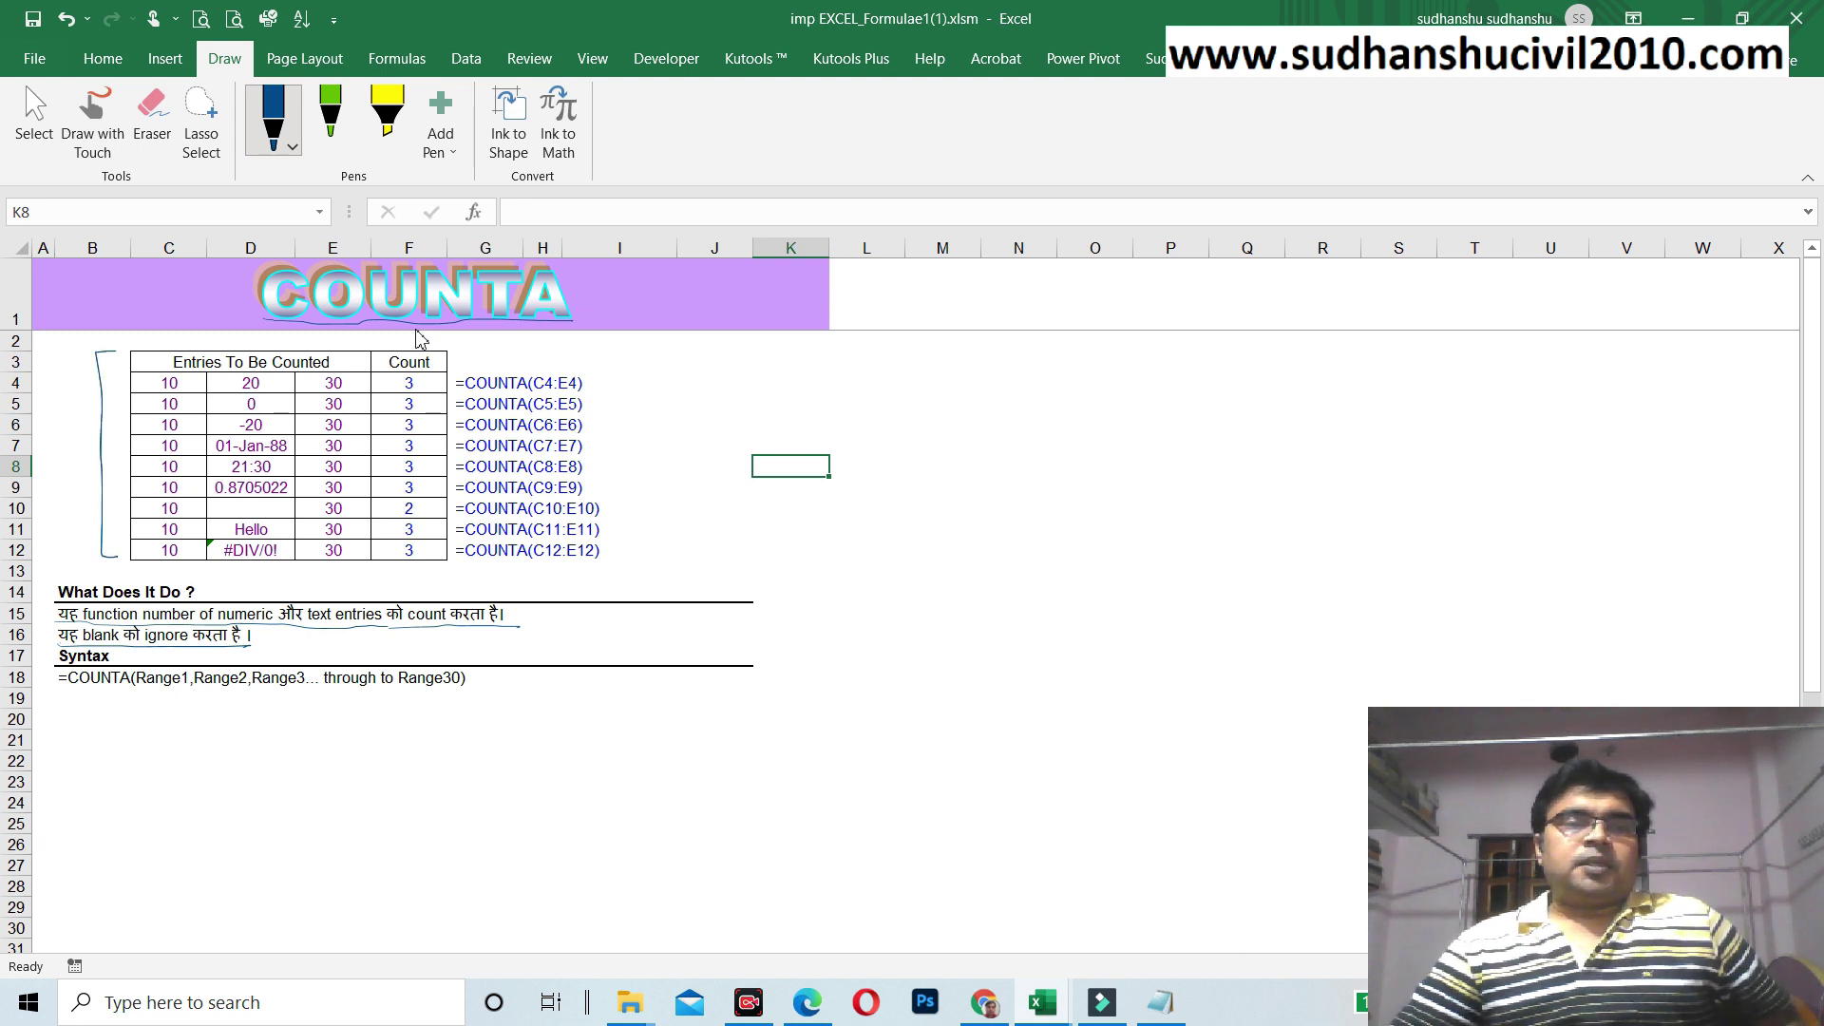
Step: Draw ink arrows pointing down onto columns C, D, E and the Count column
drag(174, 313, 174, 342)
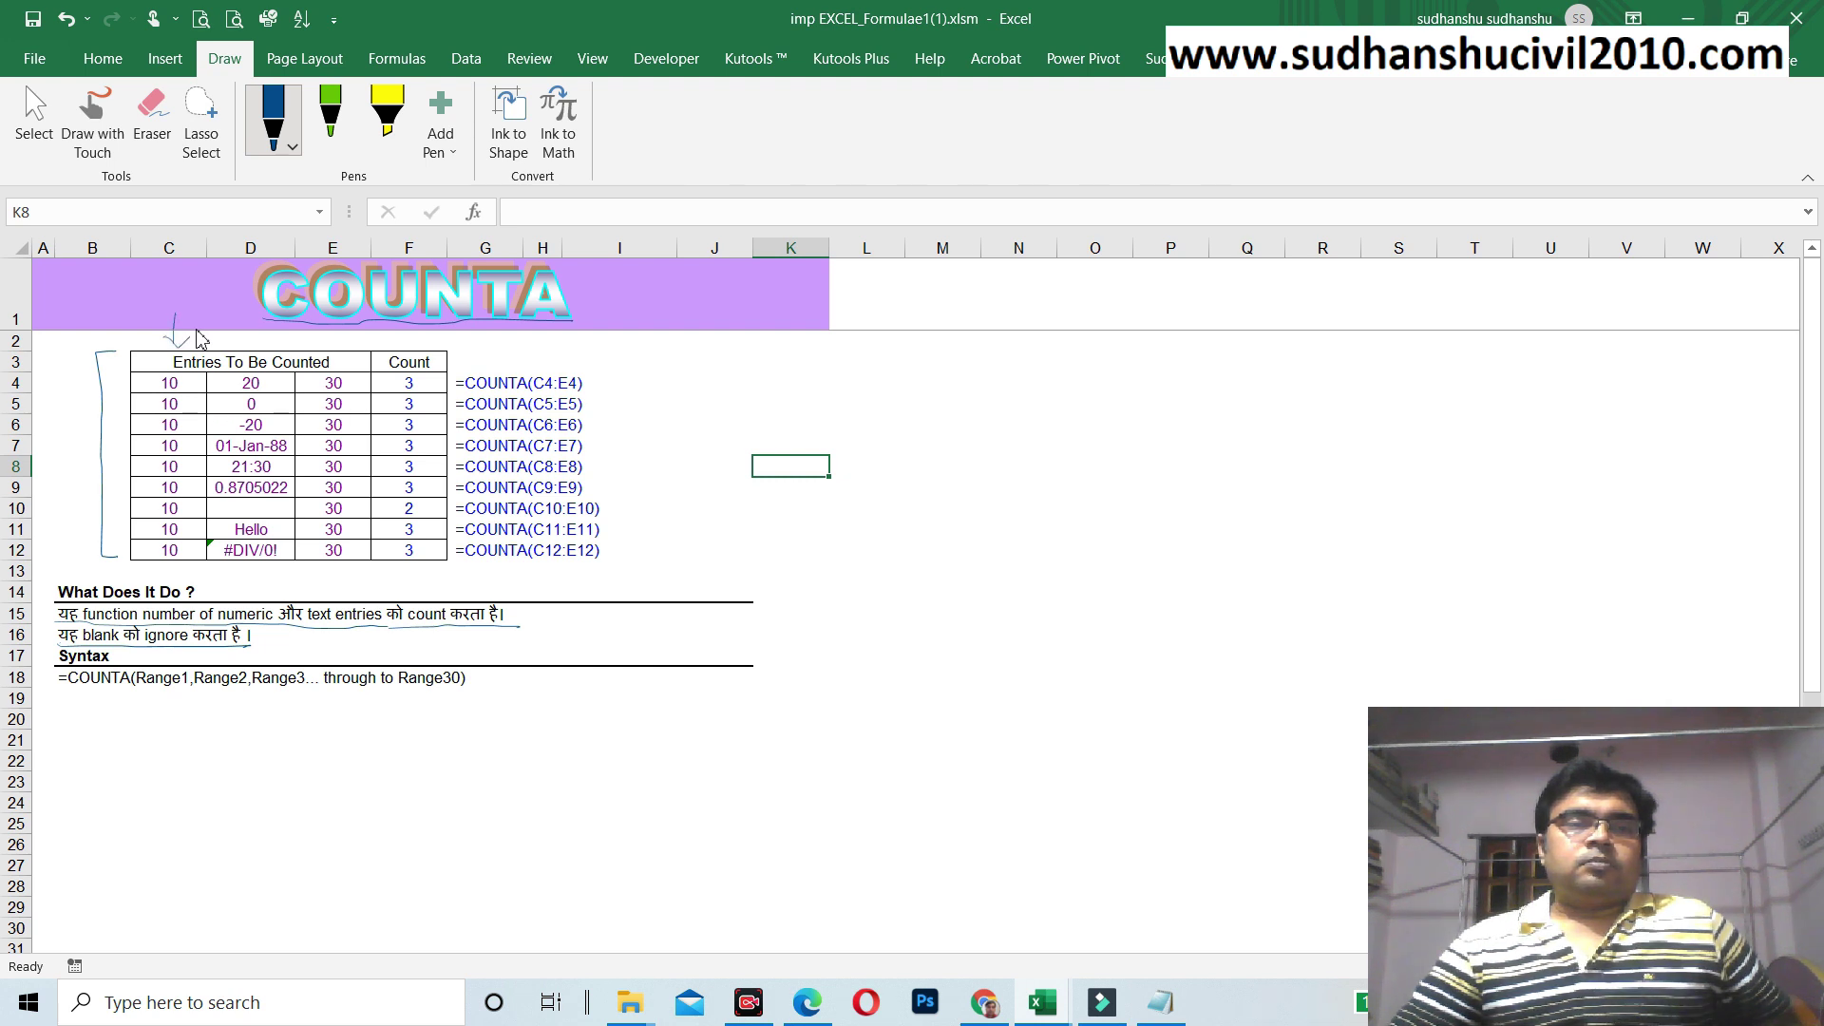
drag(247, 313, 250, 322)
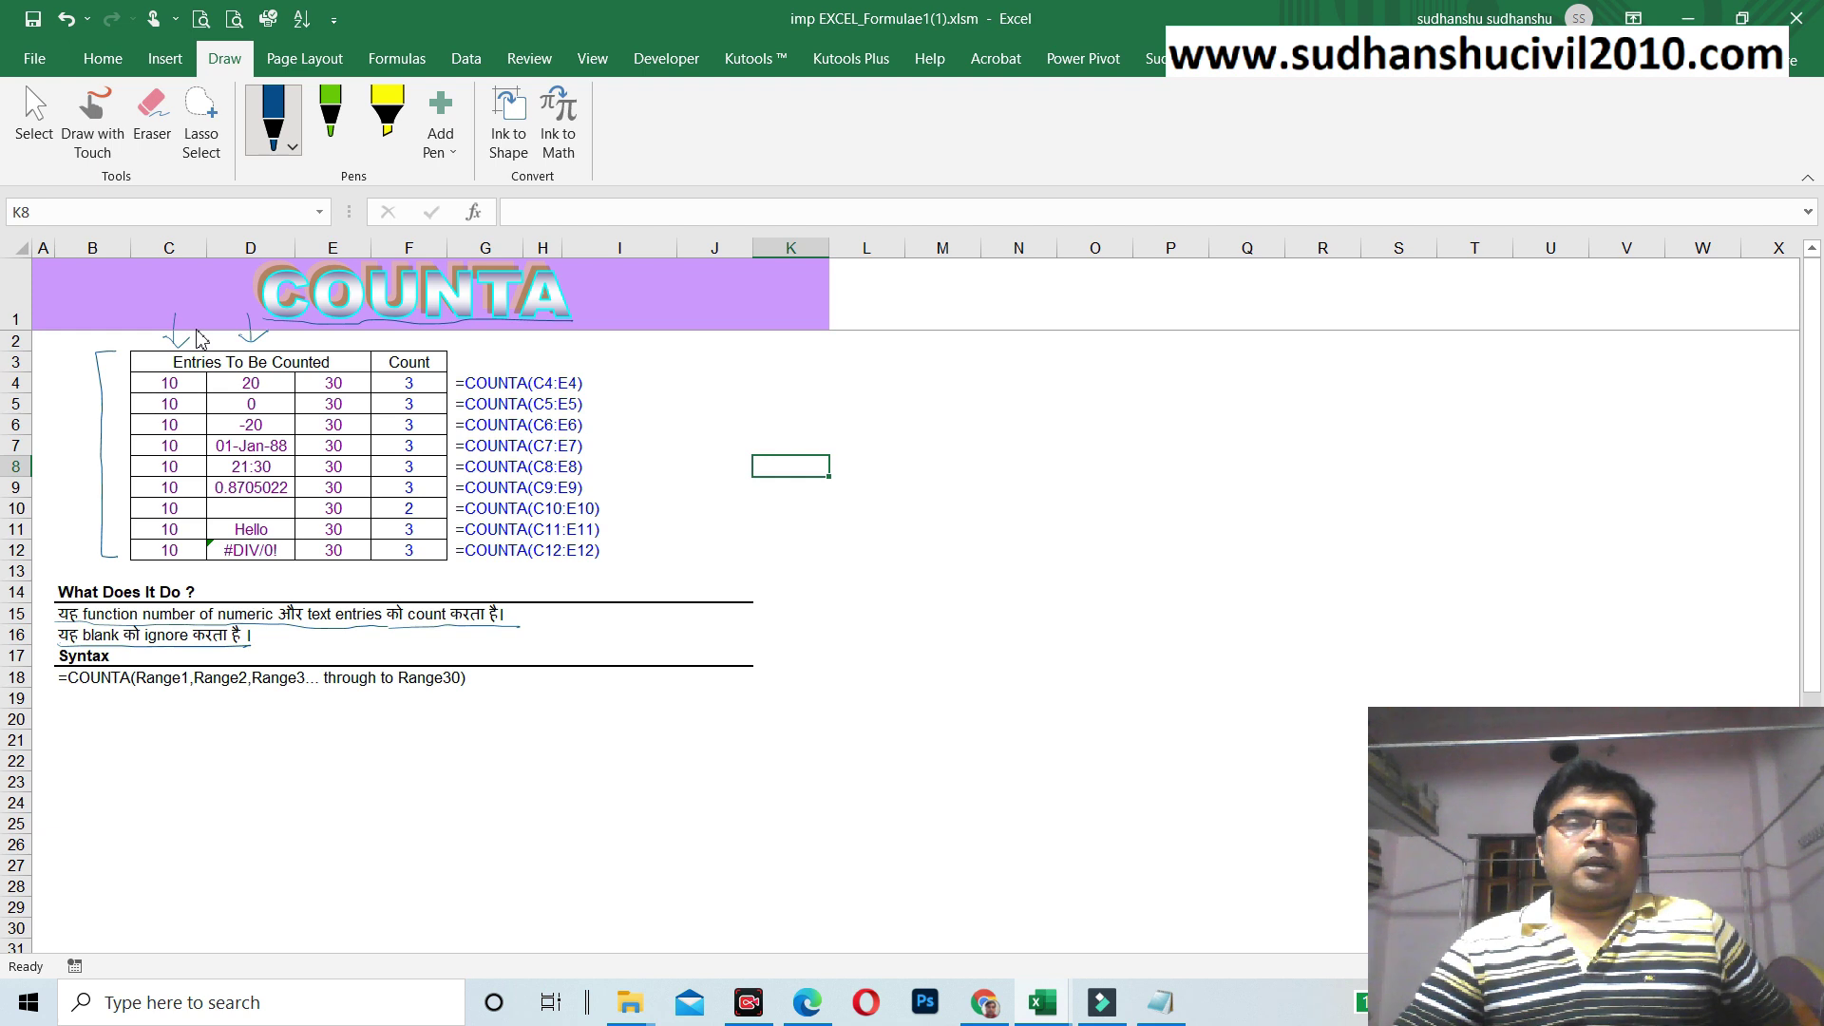
mouse_move(330, 315)
mouse_down()
mouse_move(328, 345)
mouse_move(343, 332)
mouse_up()
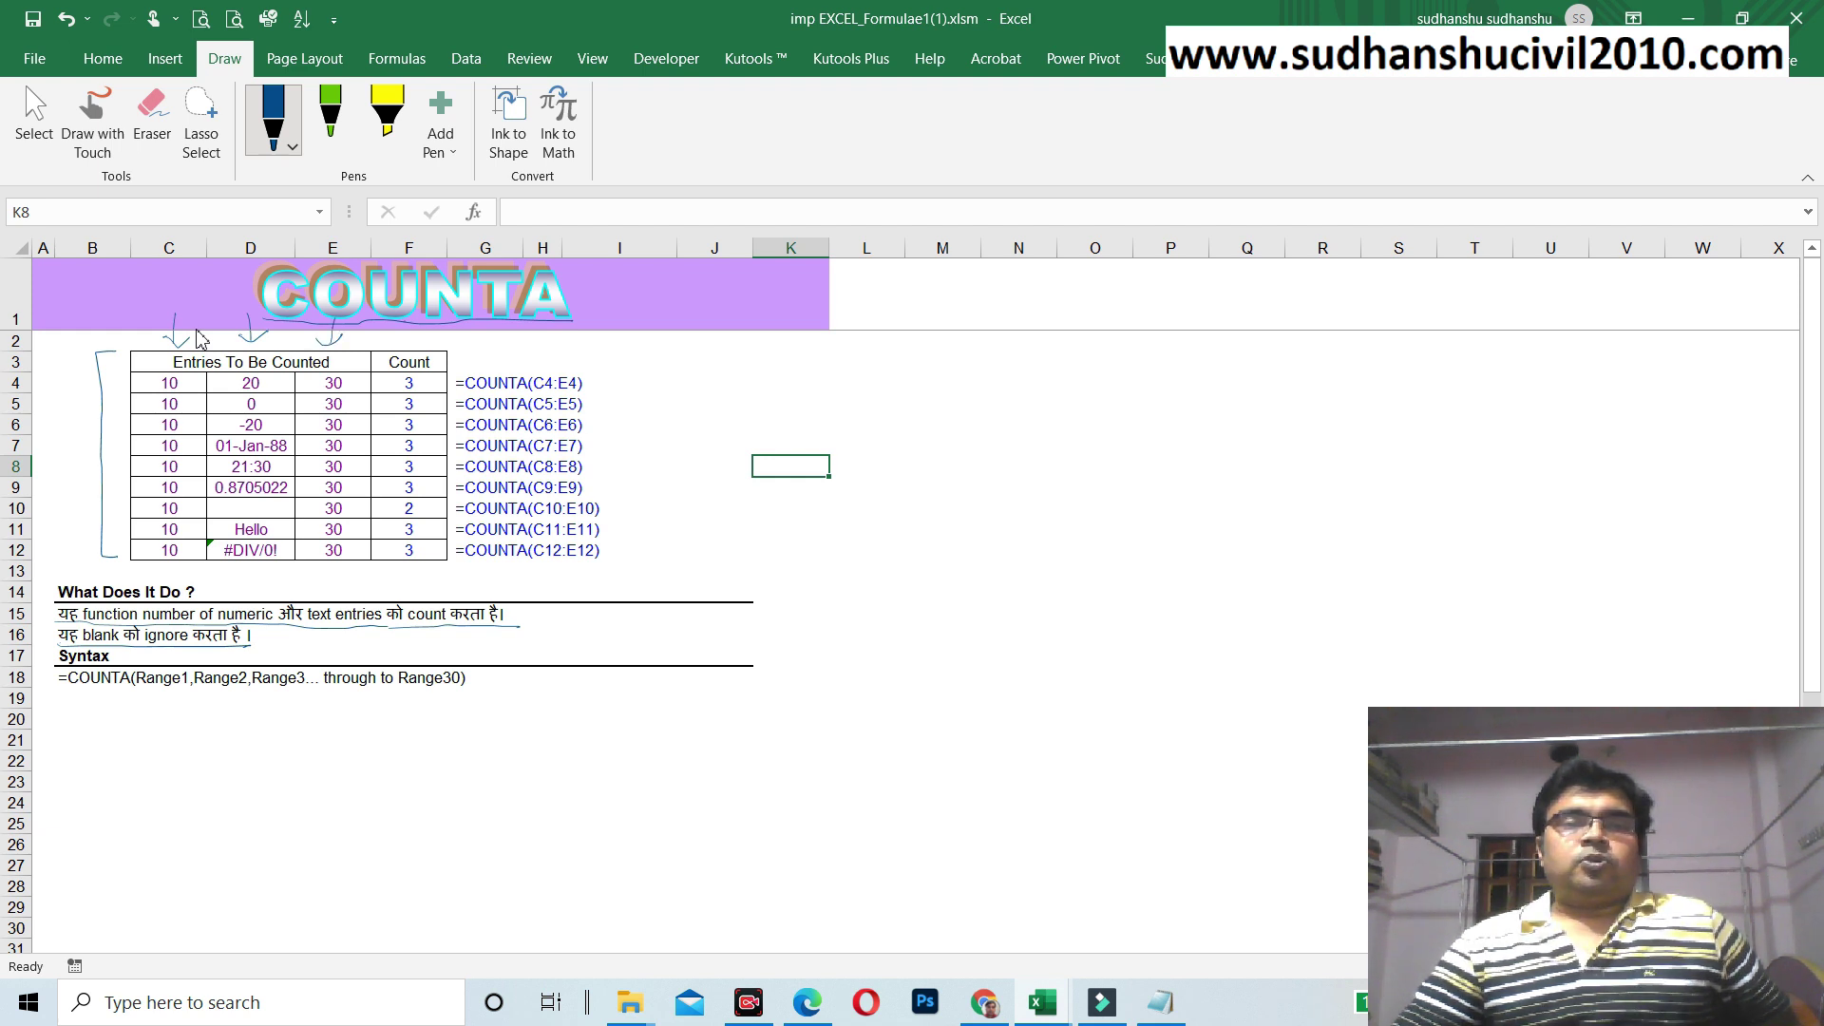
drag(405, 323, 404, 346)
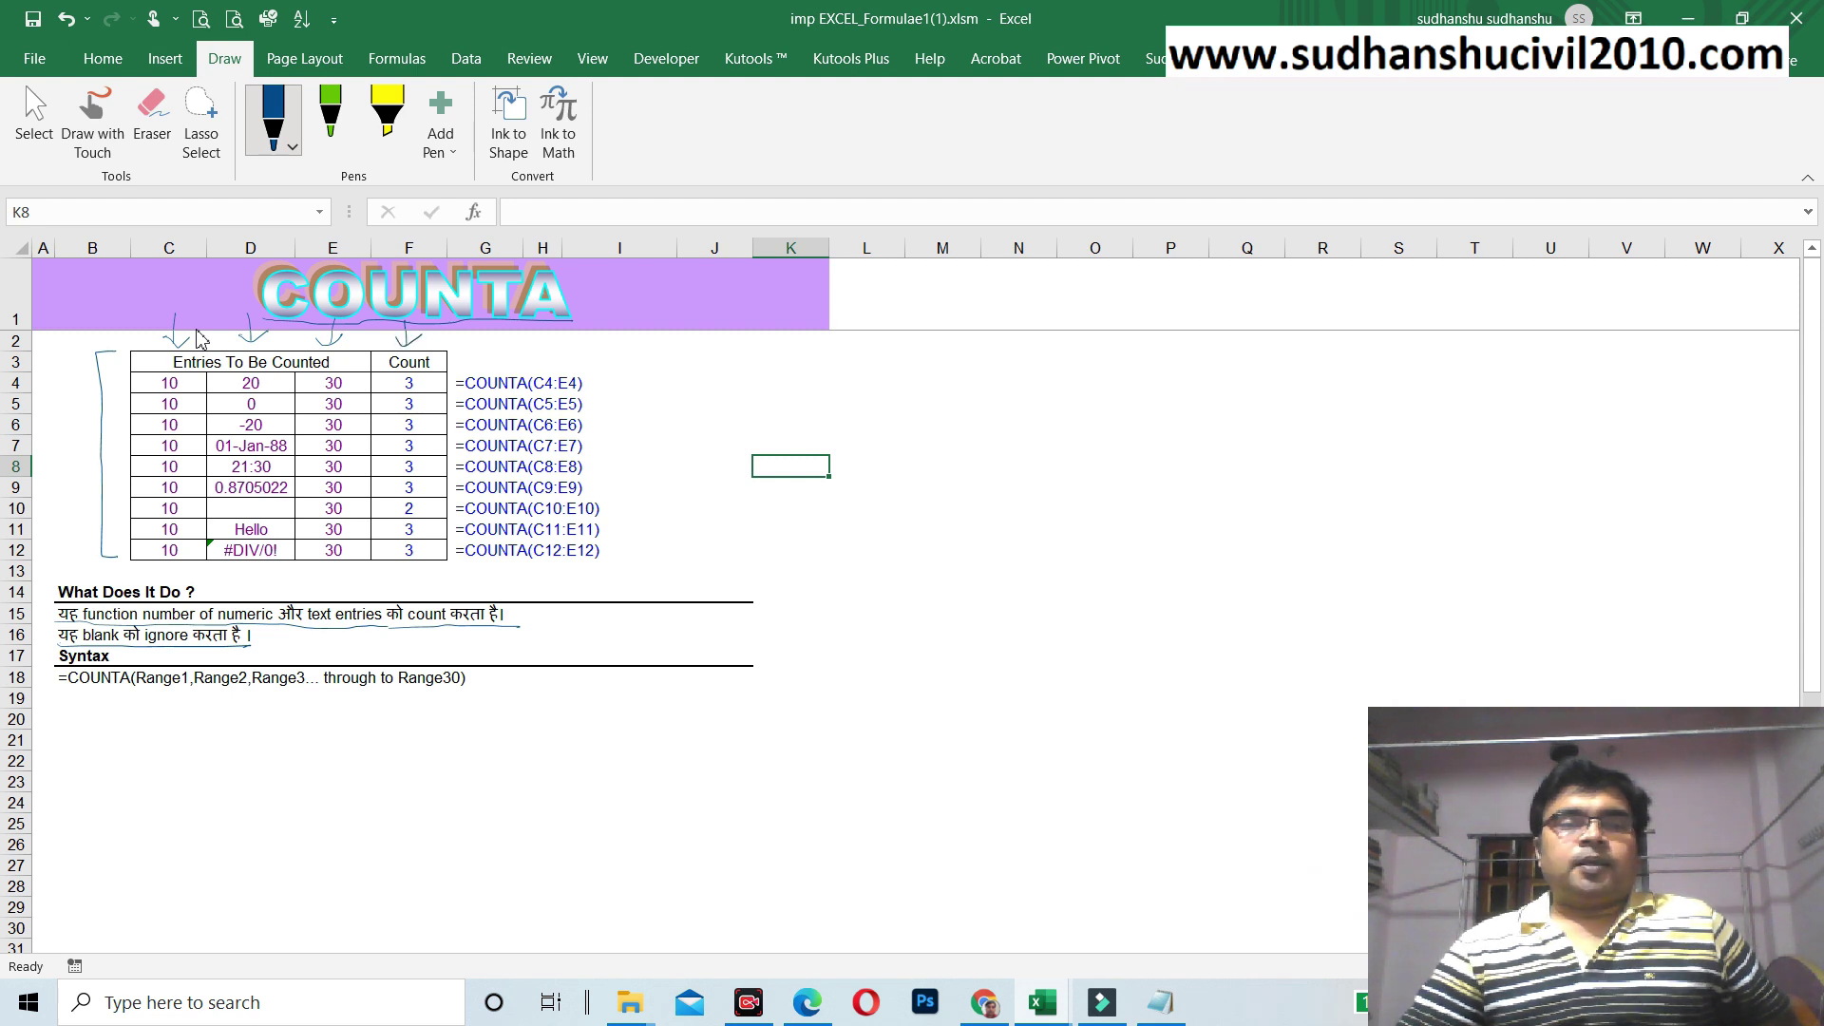
Step: Bracket the Count column, curve an arrow toward the formulas, and mark row 4
mouse_move(395, 413)
mouse_down()
mouse_move(395, 504)
mouse_move(430, 561)
mouse_up()
mouse_move(396, 372)
mouse_down()
mouse_move(428, 368)
mouse_move(443, 494)
mouse_up()
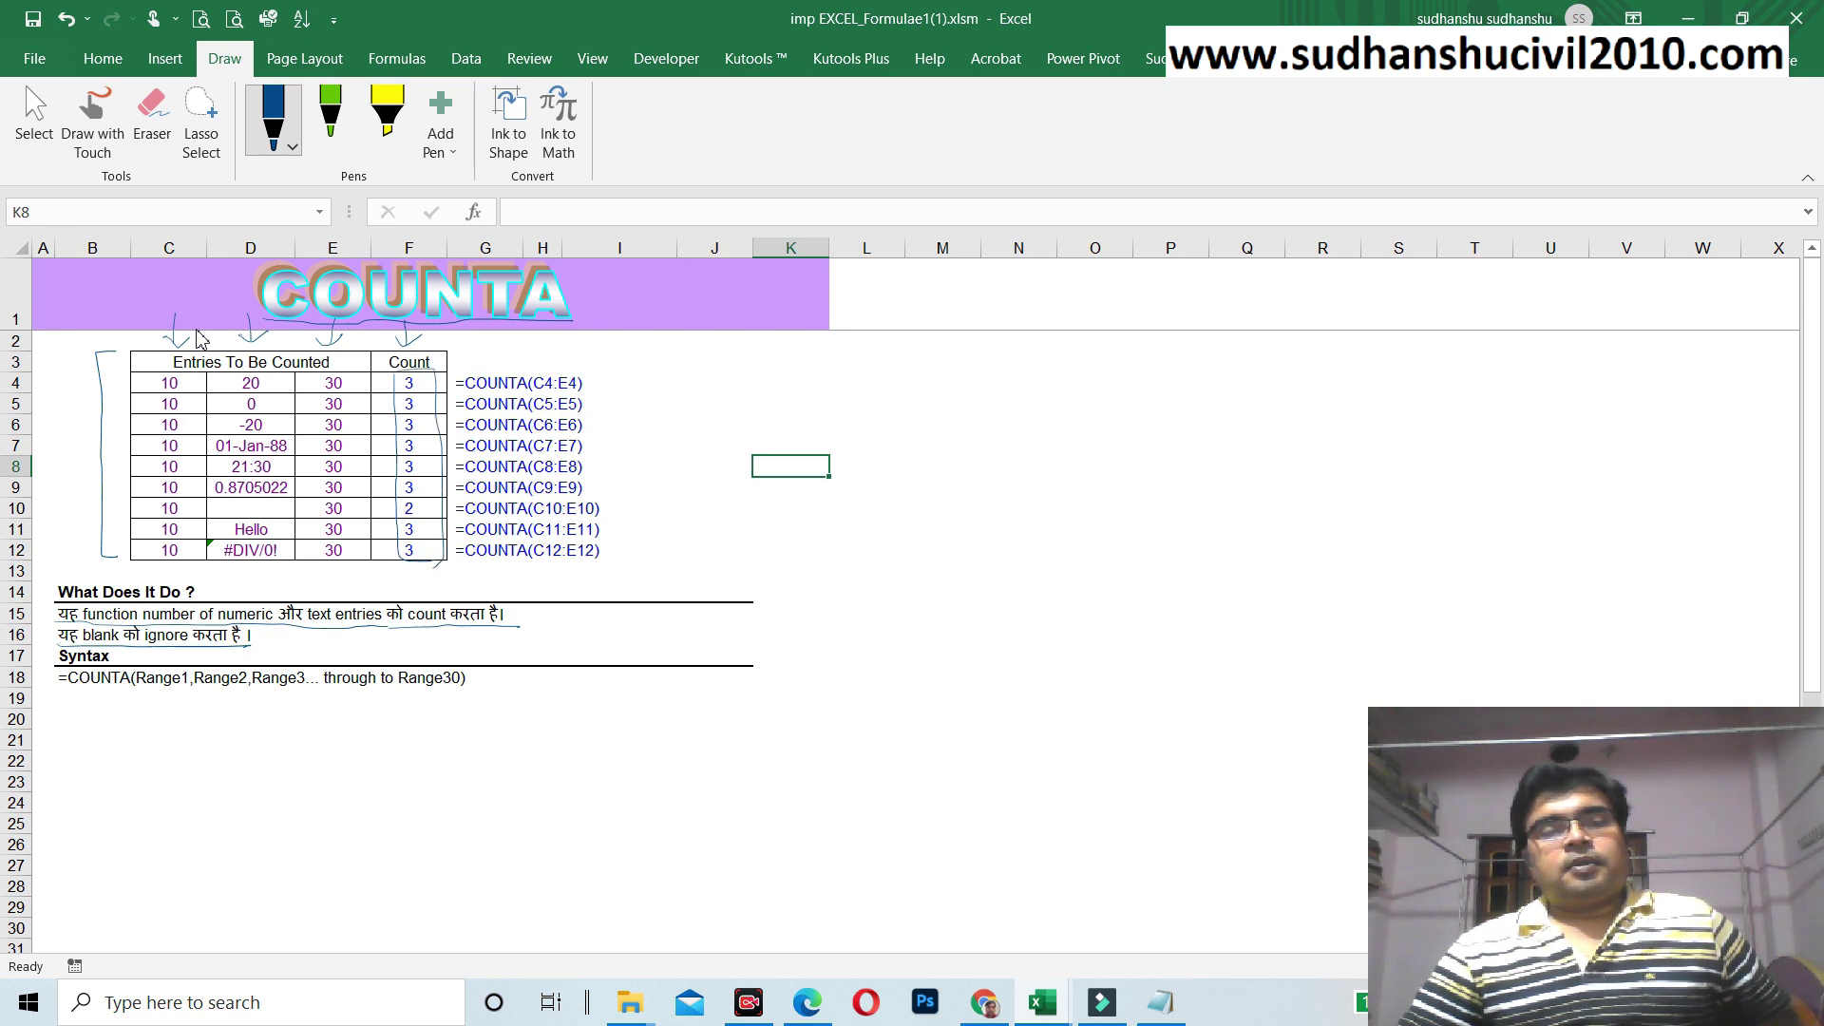
mouse_move(441, 372)
mouse_down()
mouse_move(485, 343)
mouse_move(515, 354)
mouse_up()
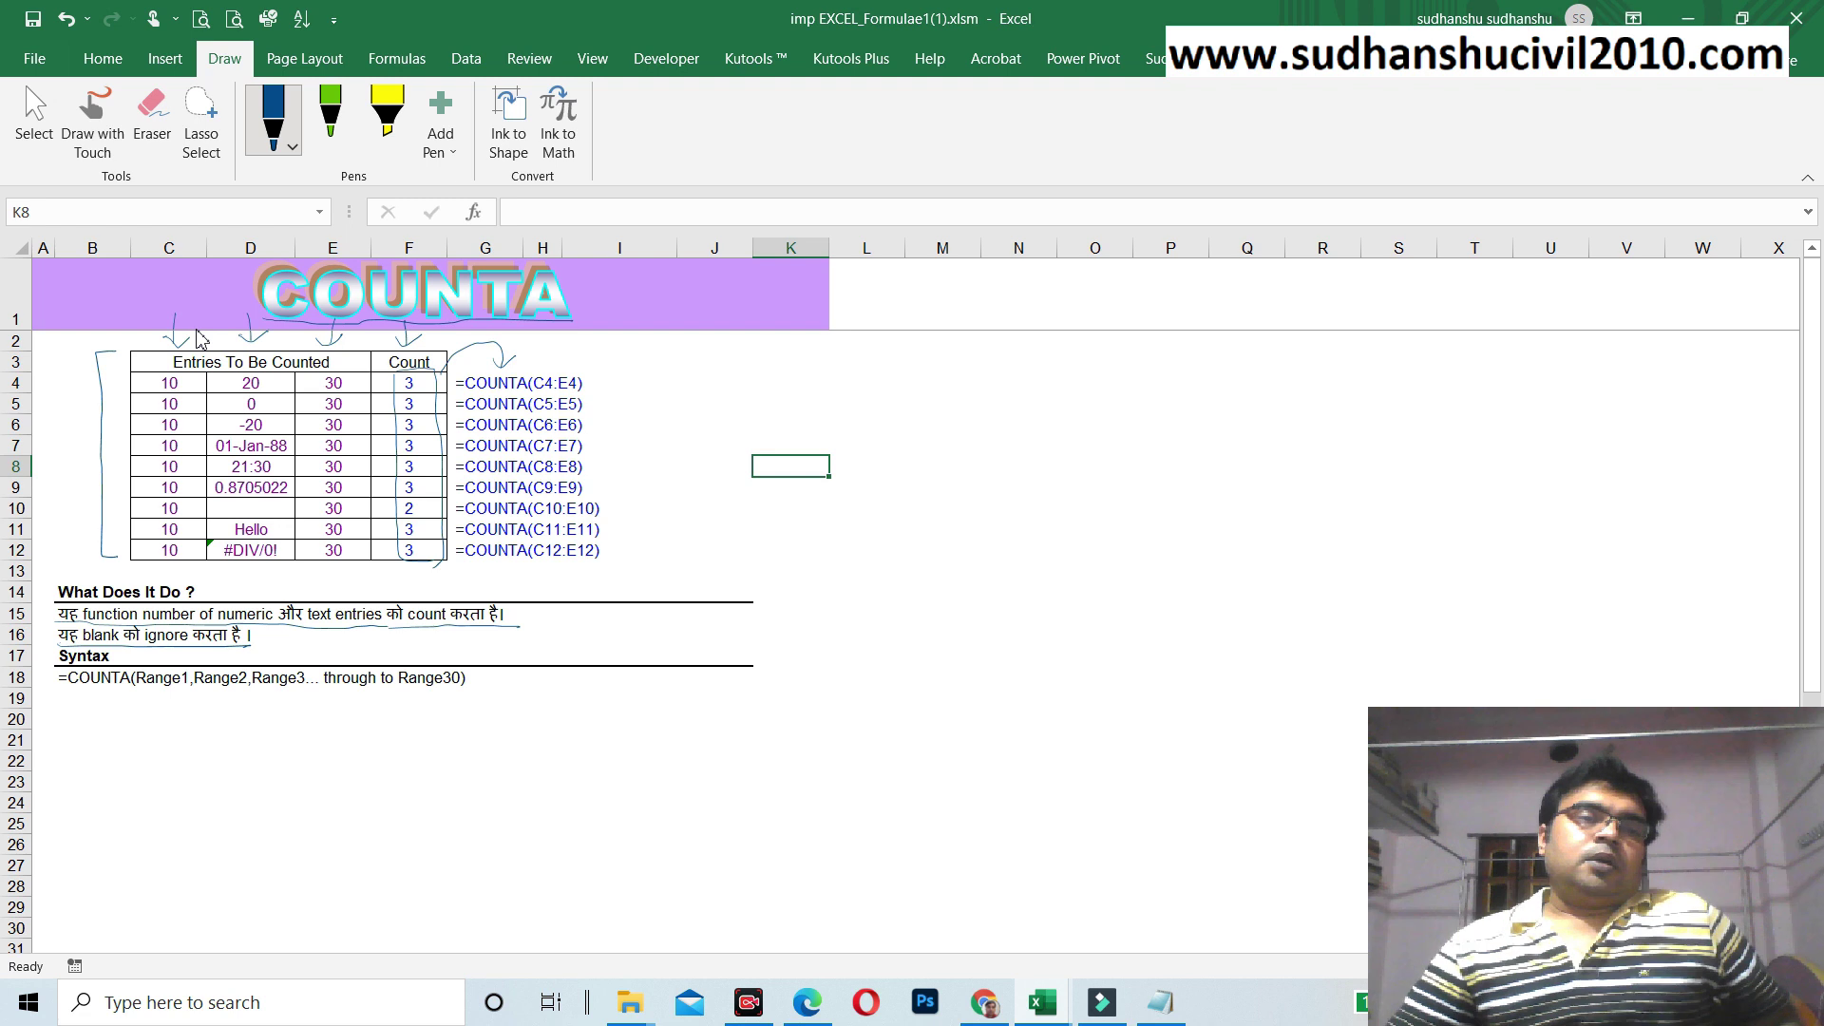
drag(76, 387, 114, 387)
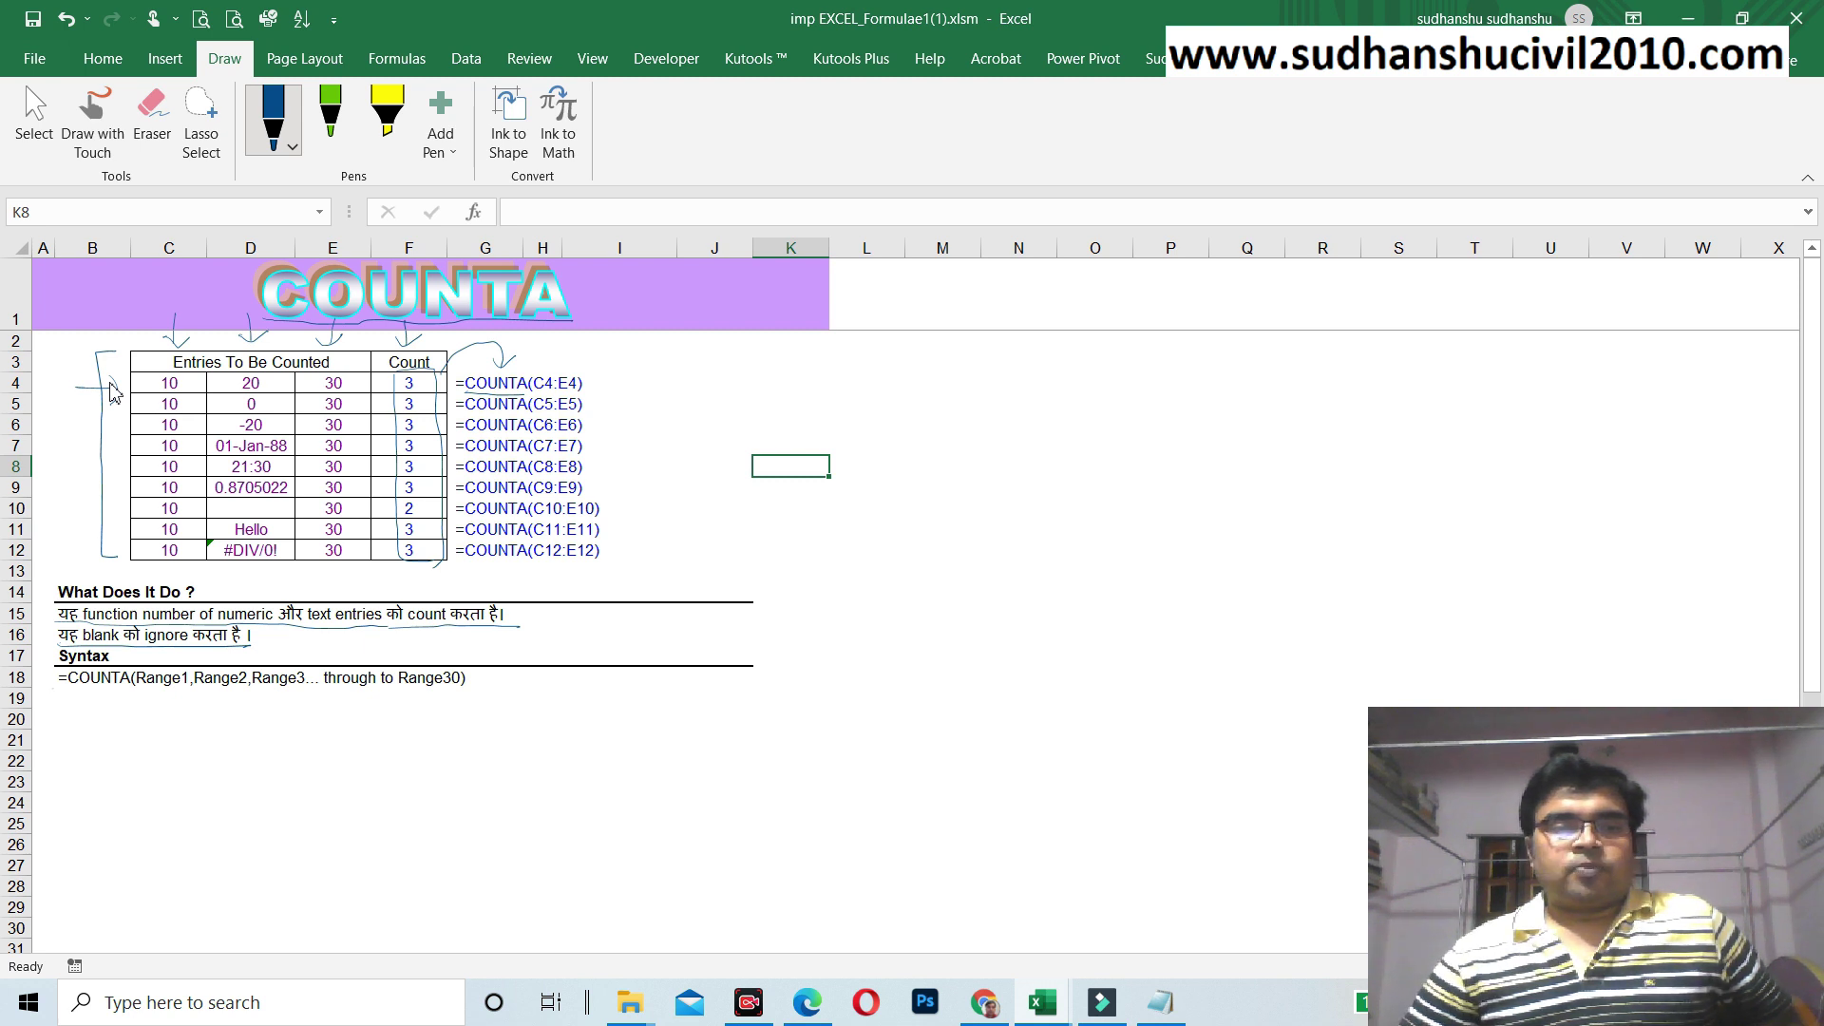
Step: Underline =COUNTA, Range1, Range2 through Range30 in row 18, and handwrite =CountA beside the table
drag(53, 684, 82, 687)
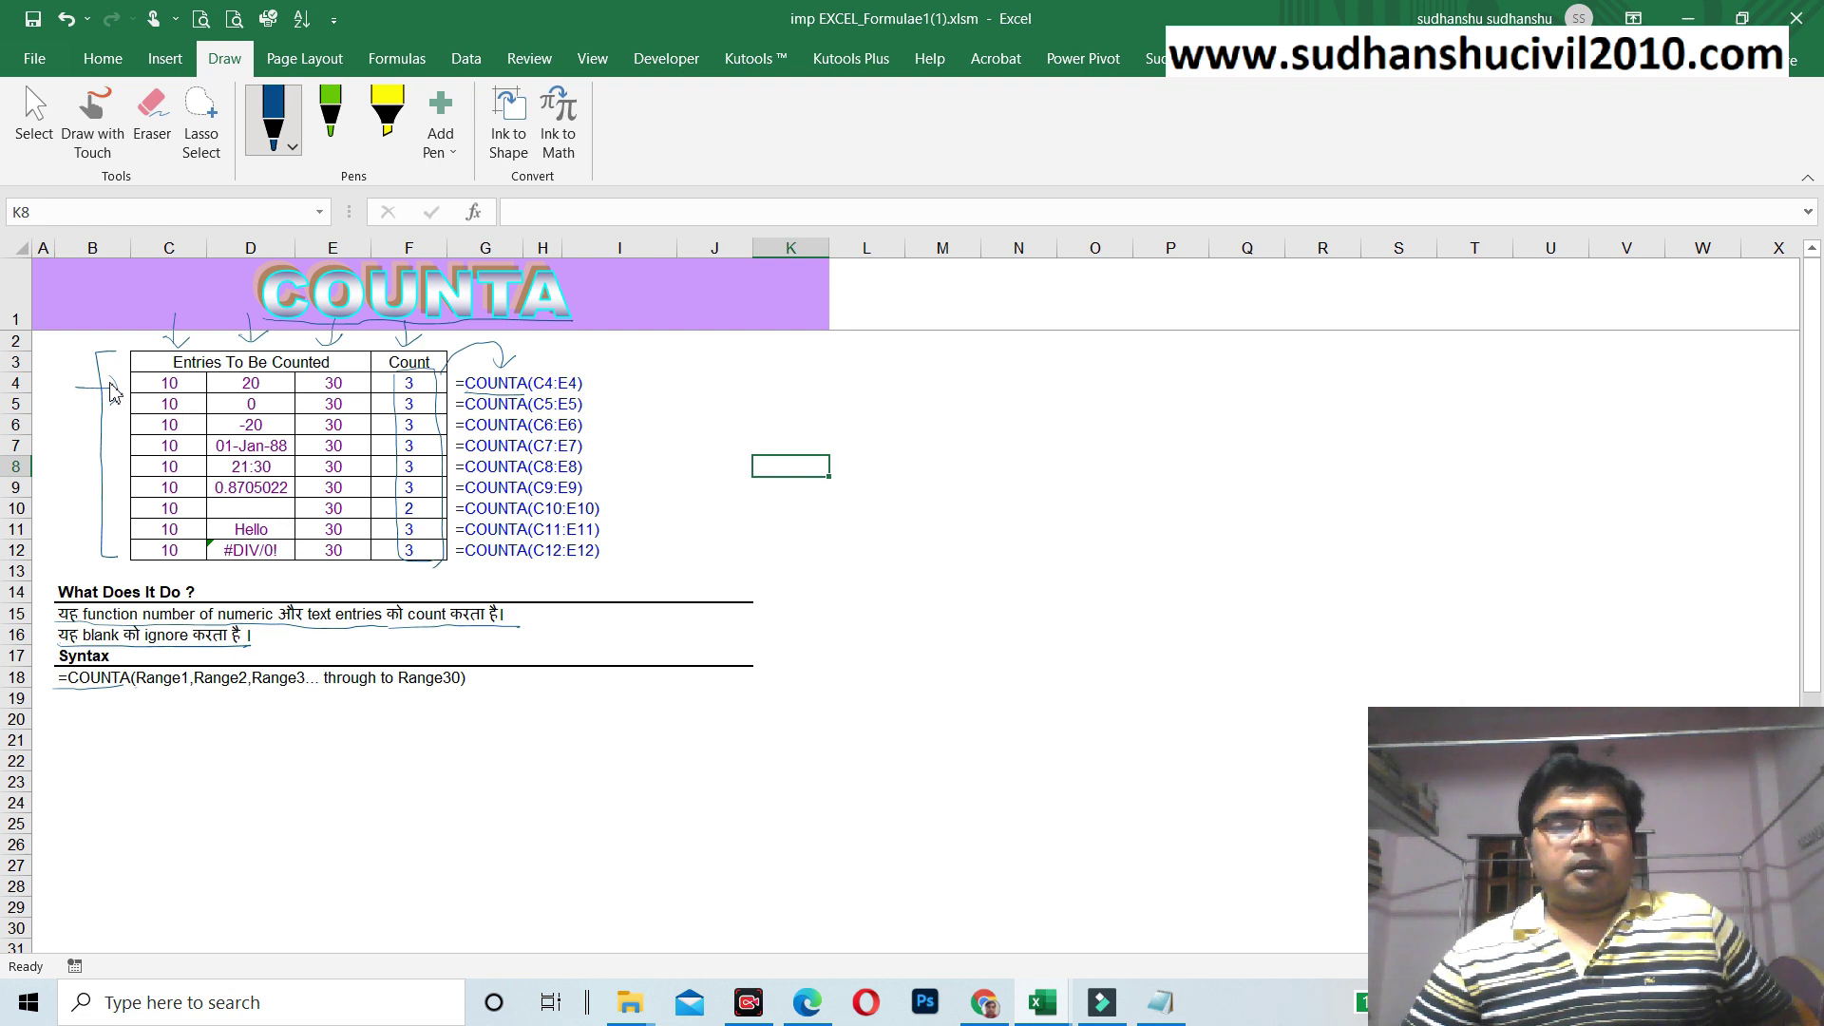
drag(133, 691, 313, 691)
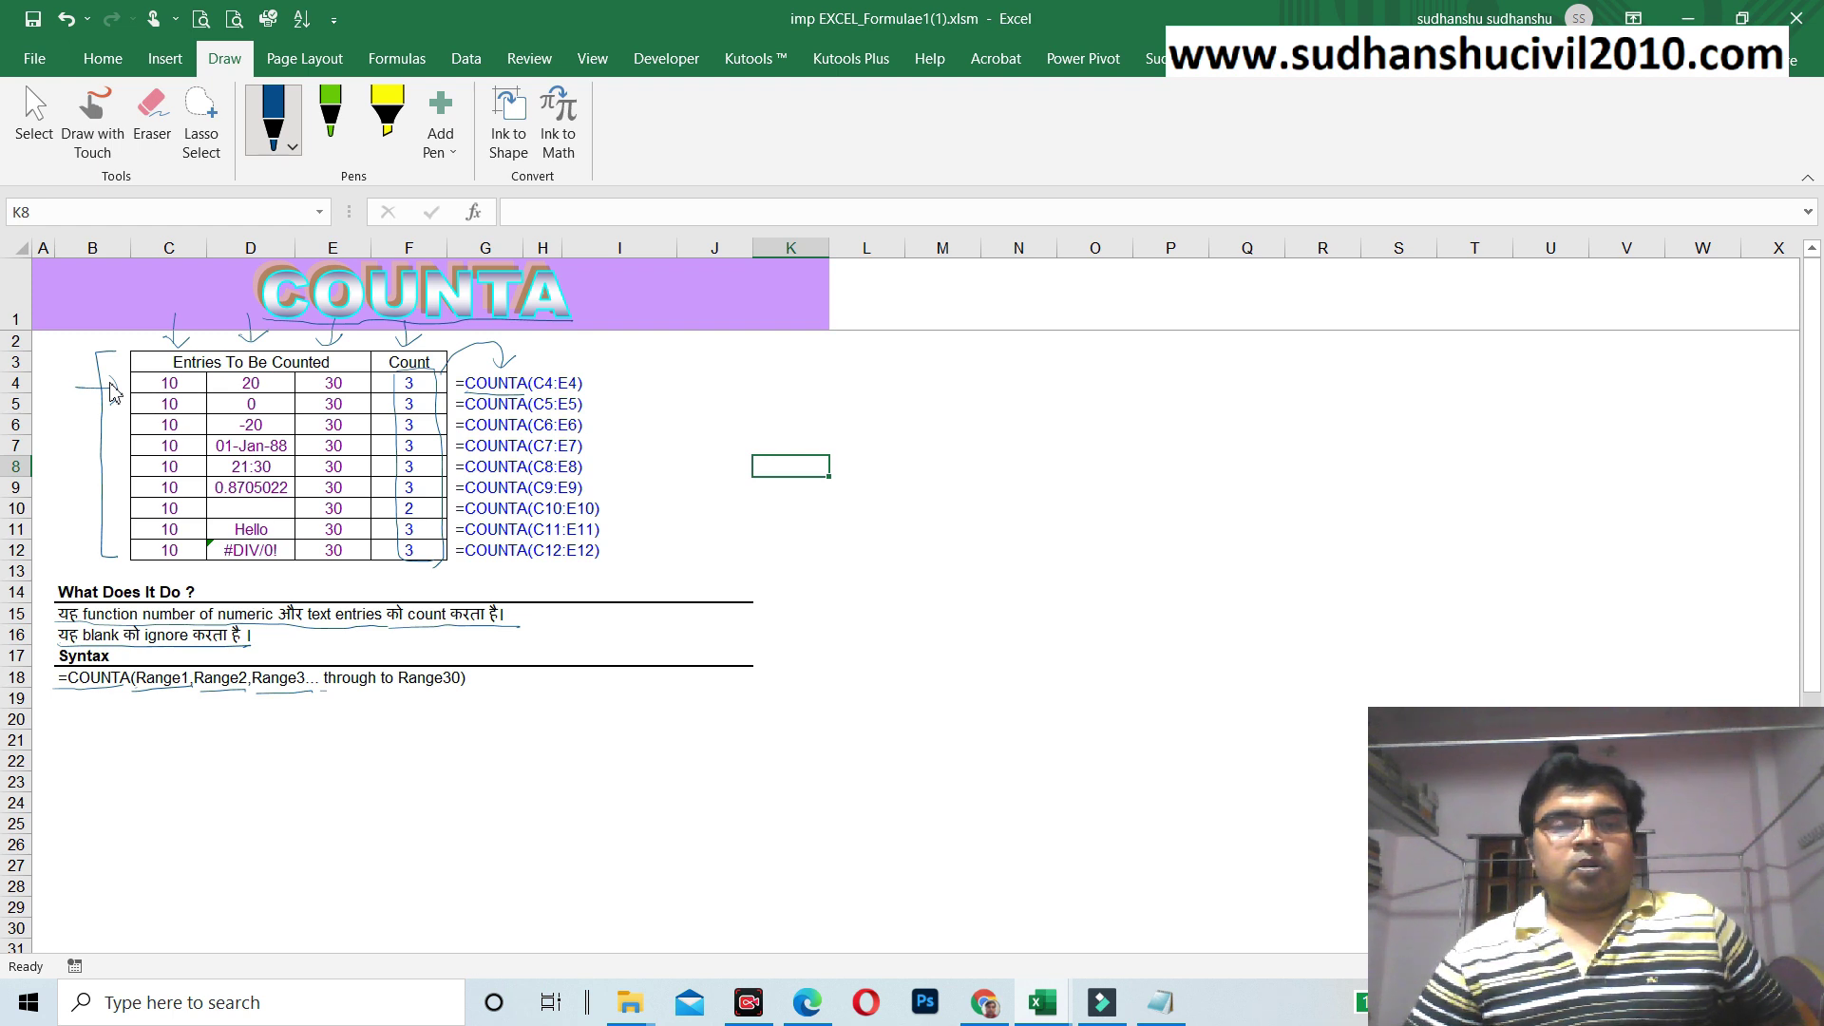
drag(323, 691, 463, 688)
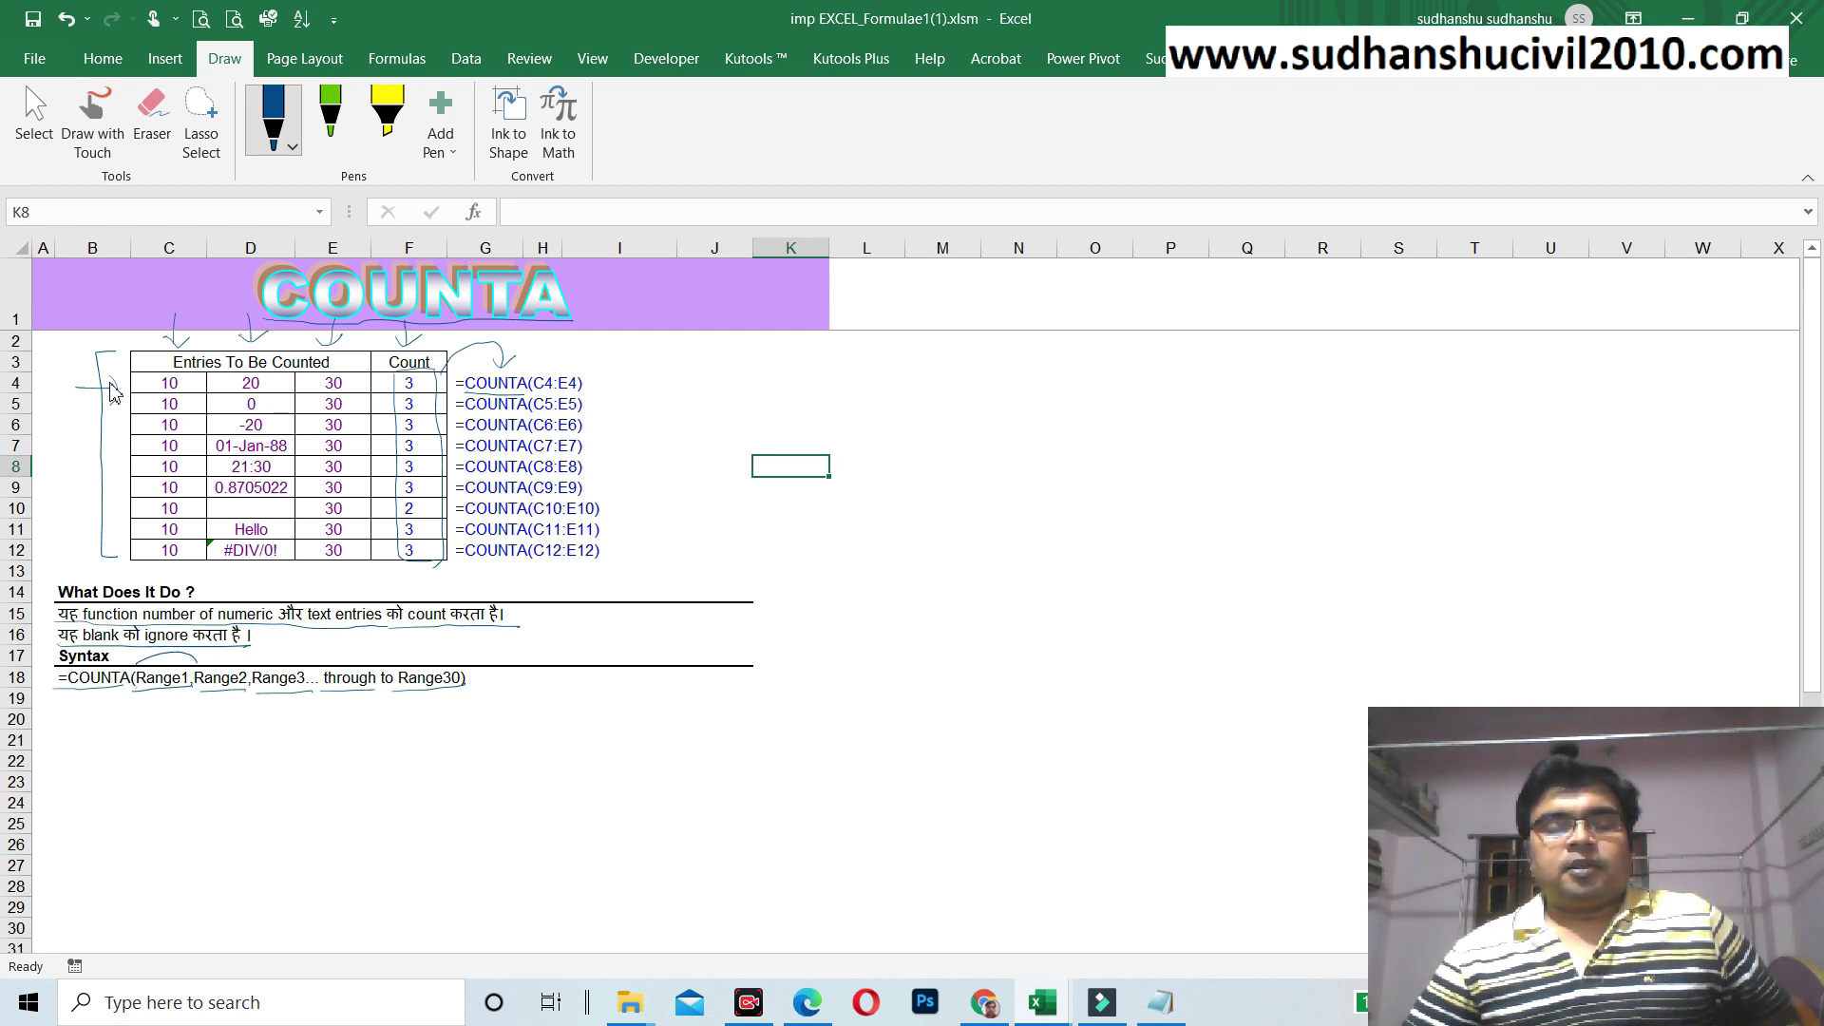
mouse_move(794, 524)
mouse_down()
mouse_move(796, 564)
mouse_move(852, 549)
mouse_move(890, 574)
mouse_move(899, 545)
mouse_move(935, 570)
mouse_up()
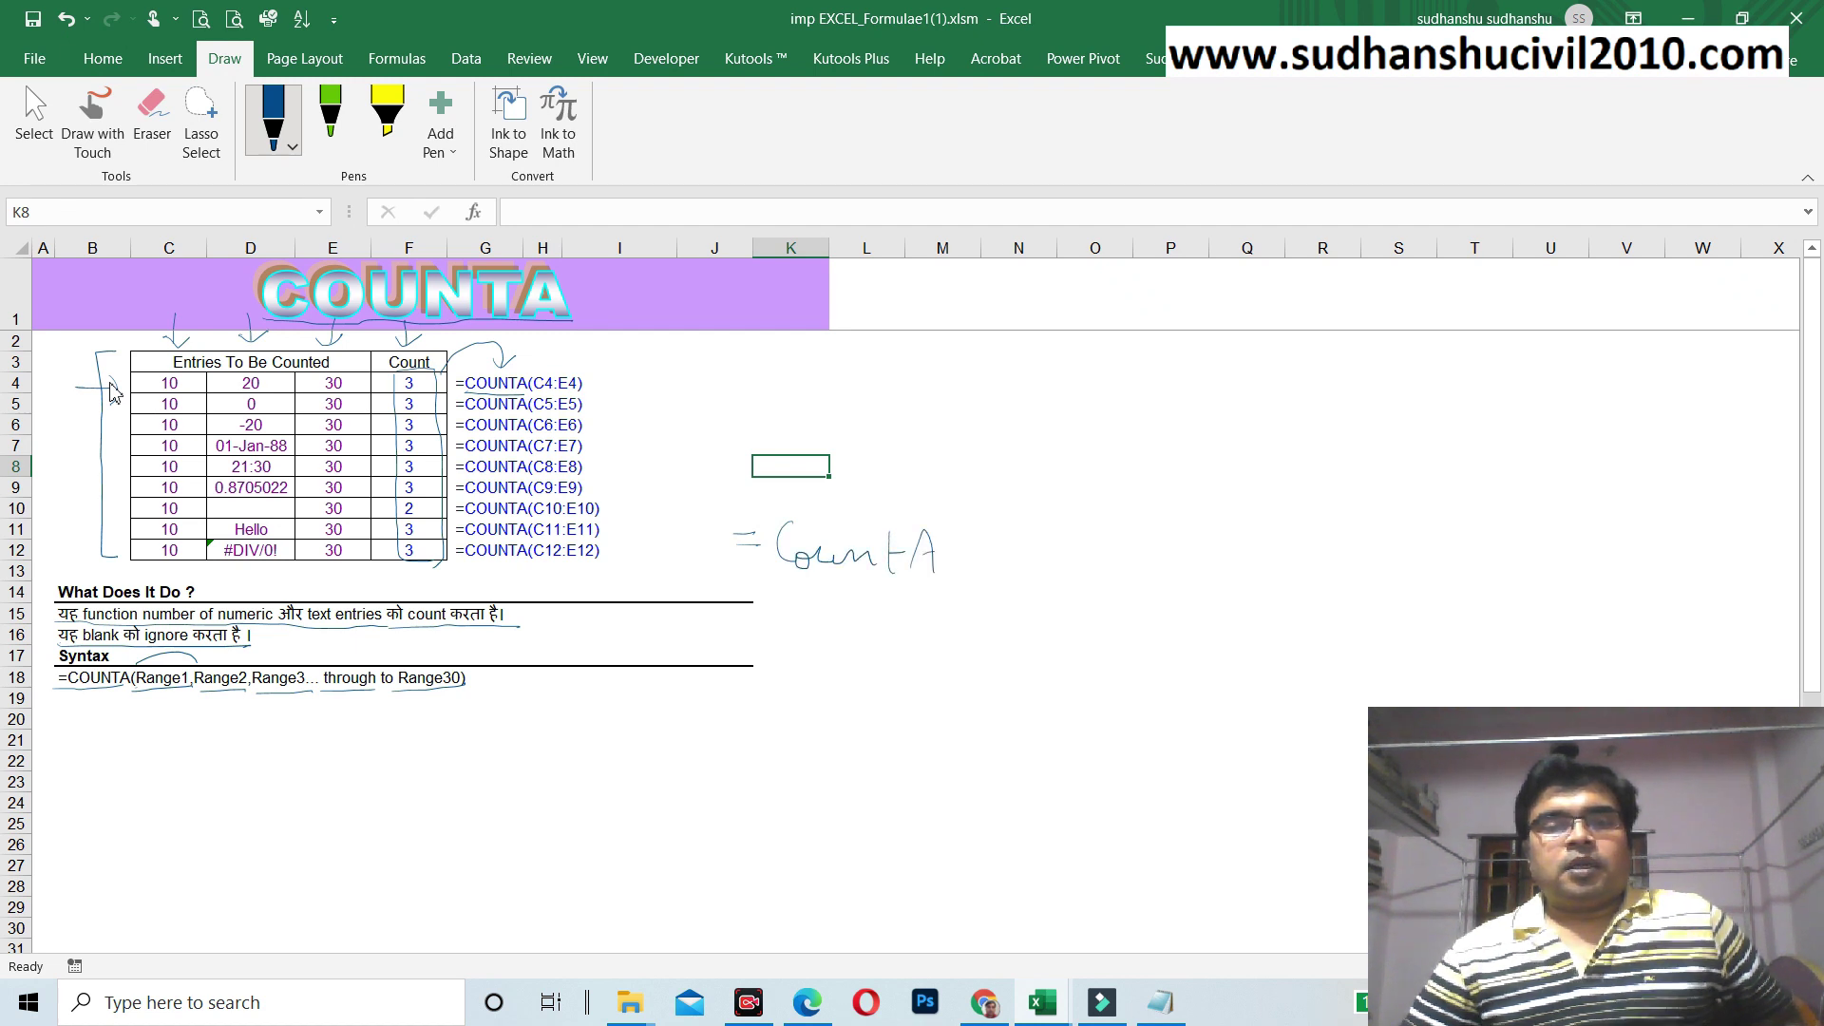
Step: Complete the handwritten =CountA(Range) with a tick, then tick and wave-mark the =COUNTA(C4:E4) formula
mouse_move(967, 524)
mouse_down()
mouse_move(976, 580)
mouse_move(1107, 560)
mouse_move(1113, 581)
mouse_move(1151, 554)
mouse_move(1158, 570)
mouse_up()
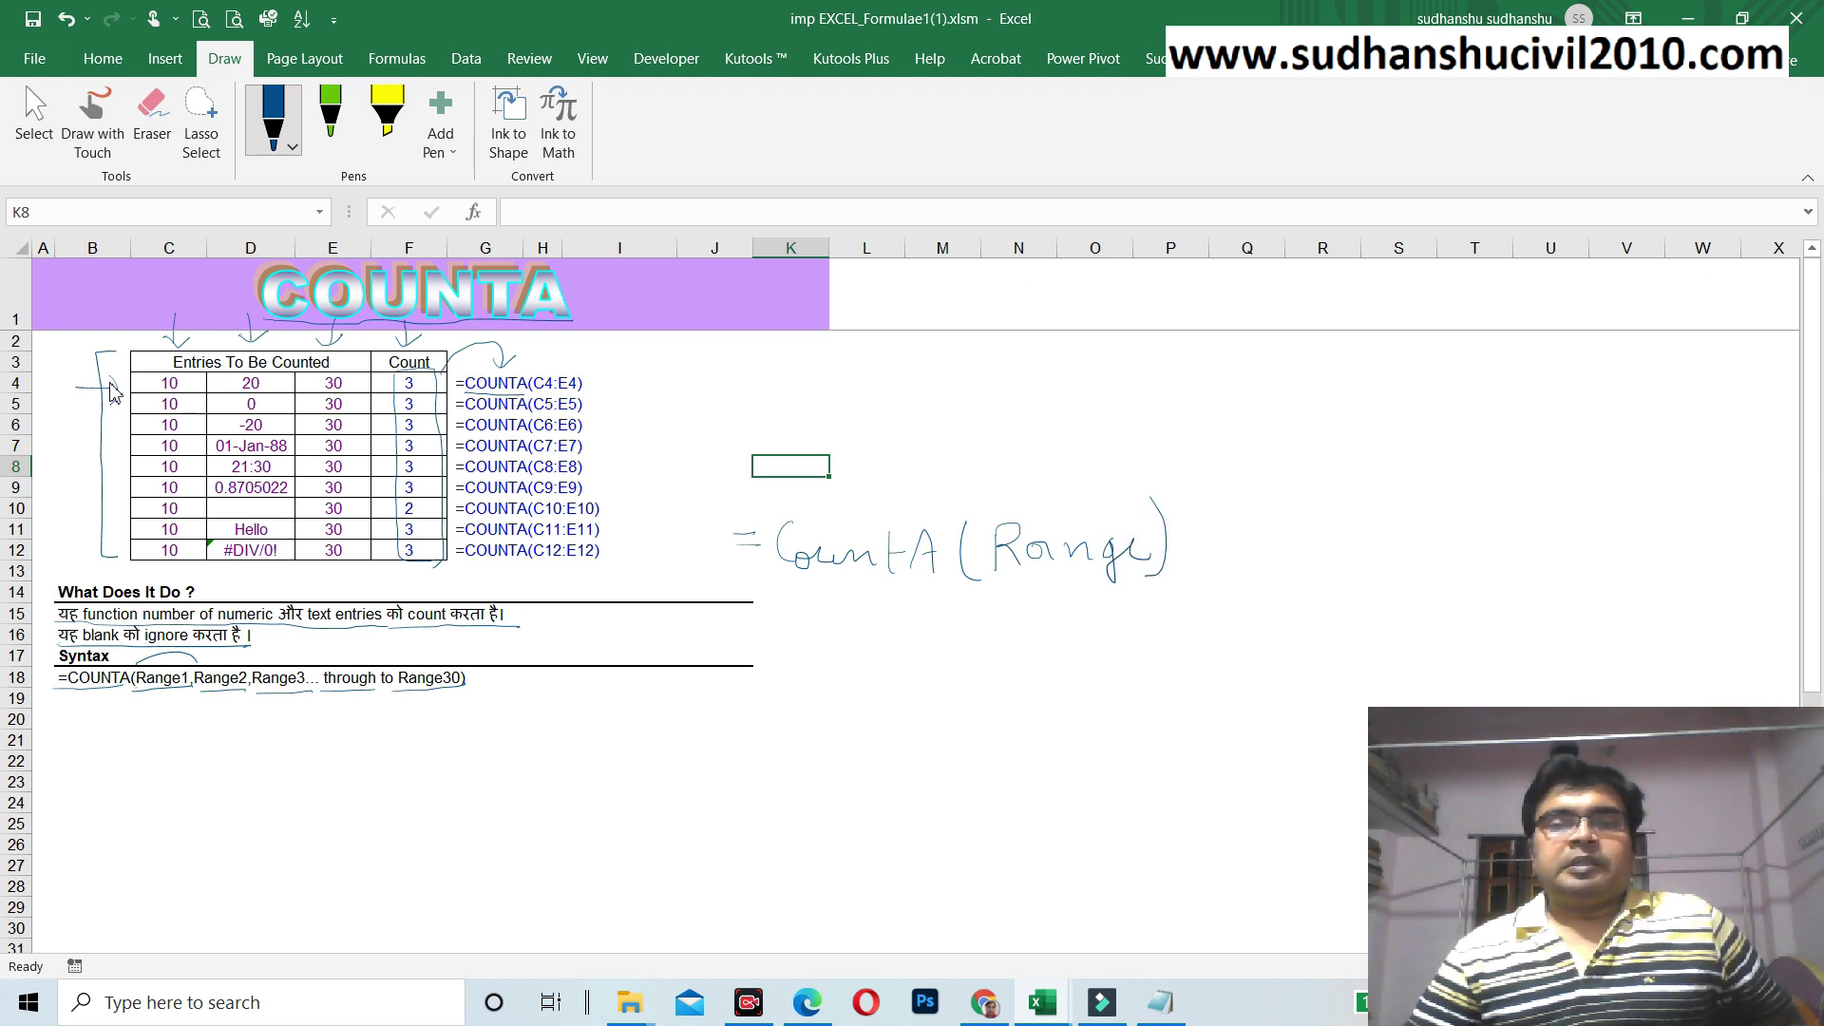
drag(1197, 548, 1230, 533)
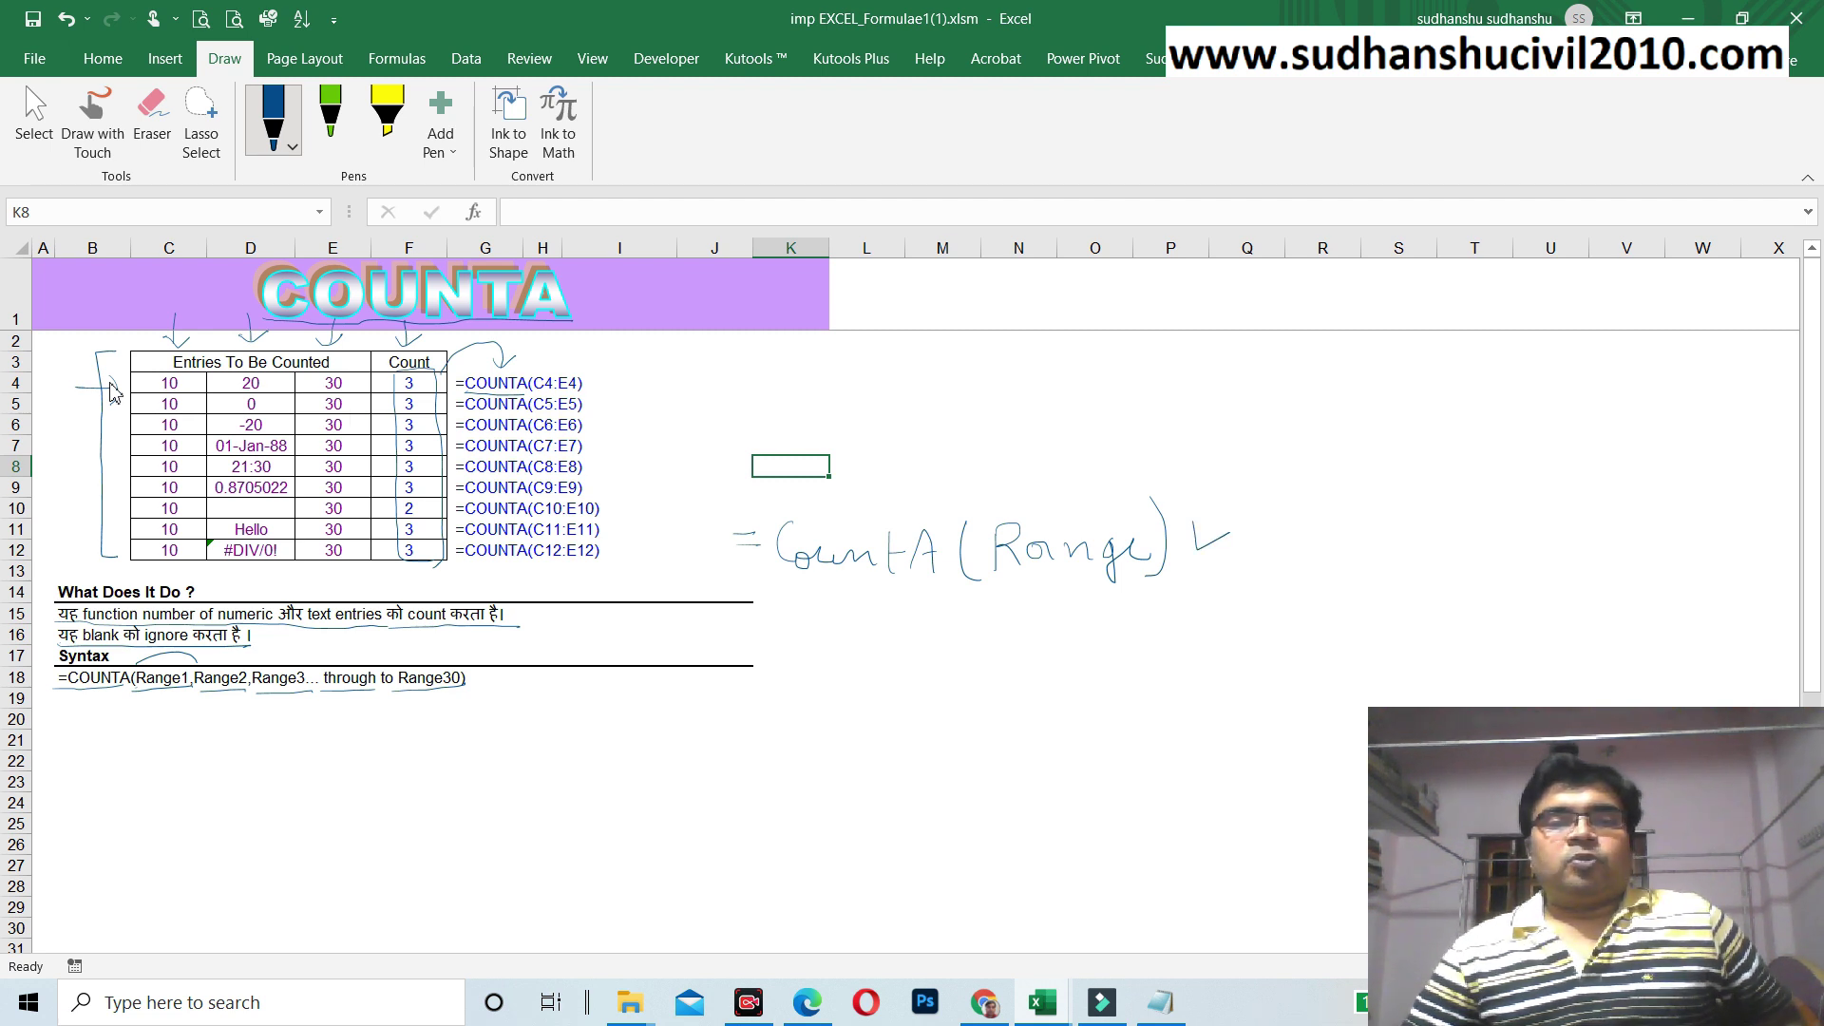
drag(601, 387, 634, 379)
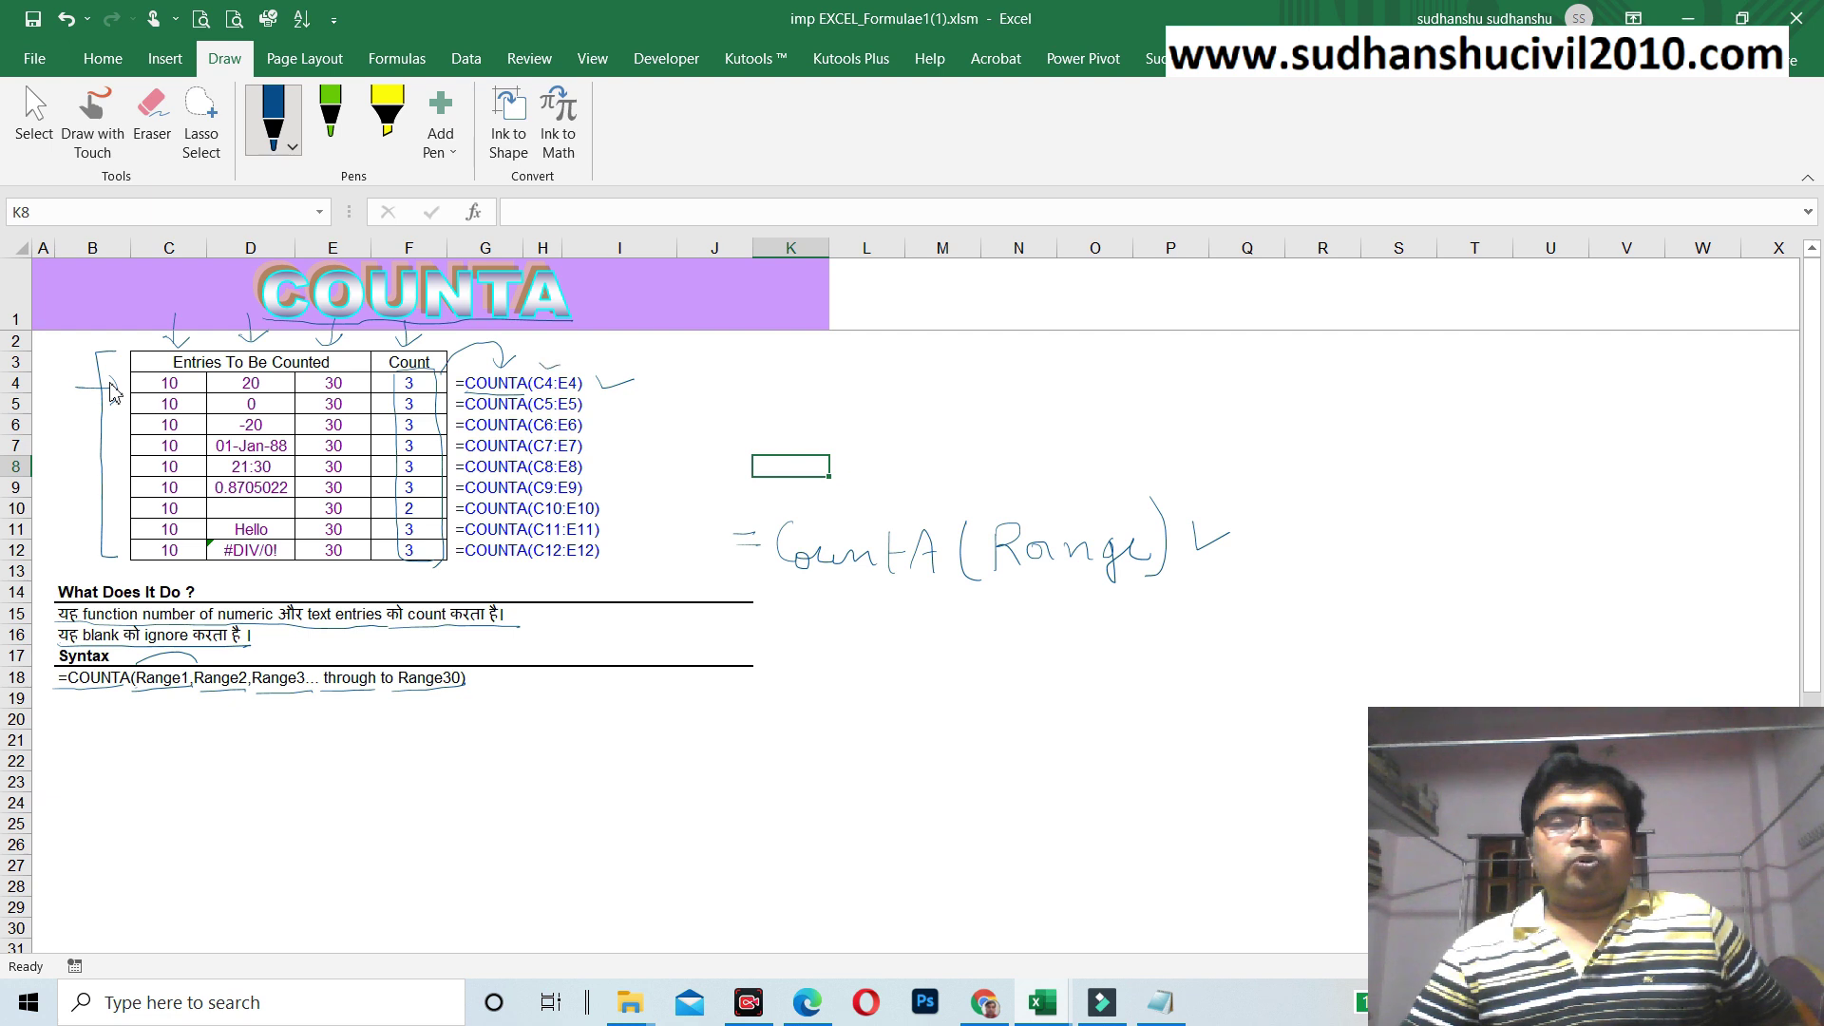
drag(568, 367, 595, 361)
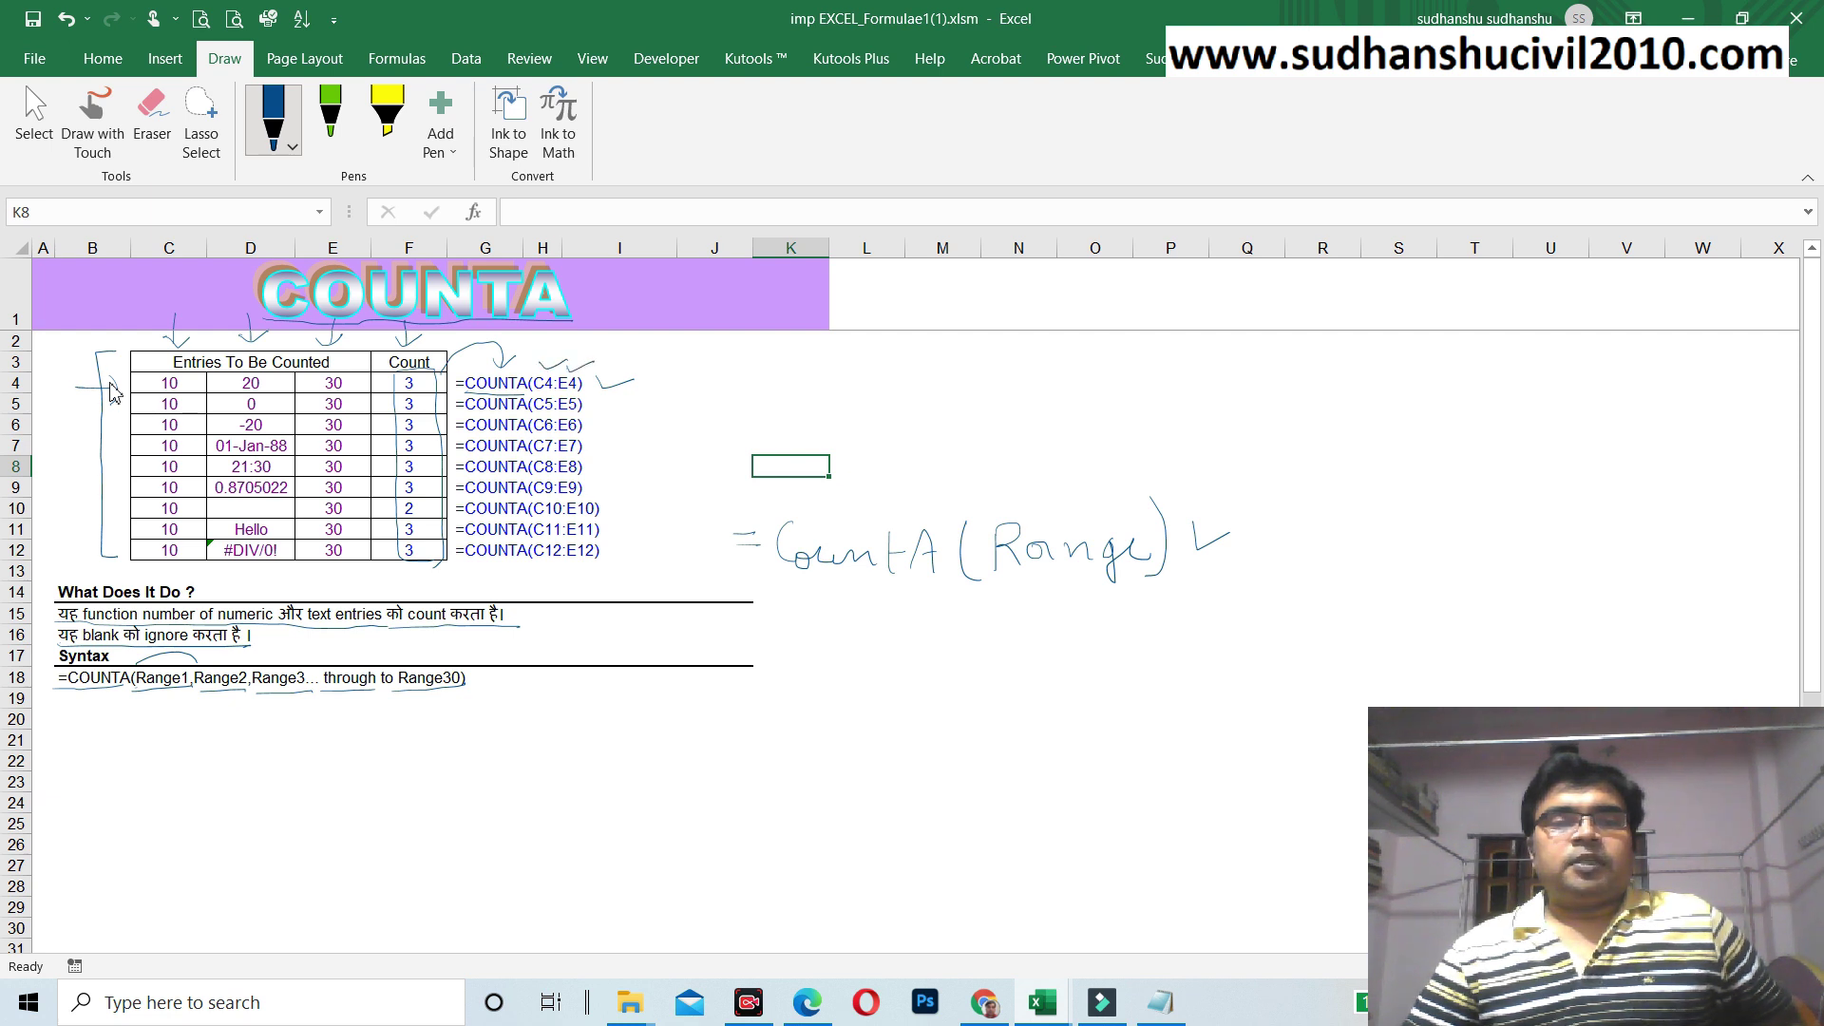
Step: Ring the 10 and 20 in row 4, and tick the 10s in rows 6–8 and the 30 in E7
mouse_move(144, 381)
mouse_down()
mouse_move(322, 390)
mouse_move(282, 367)
mouse_move(205, 371)
mouse_up()
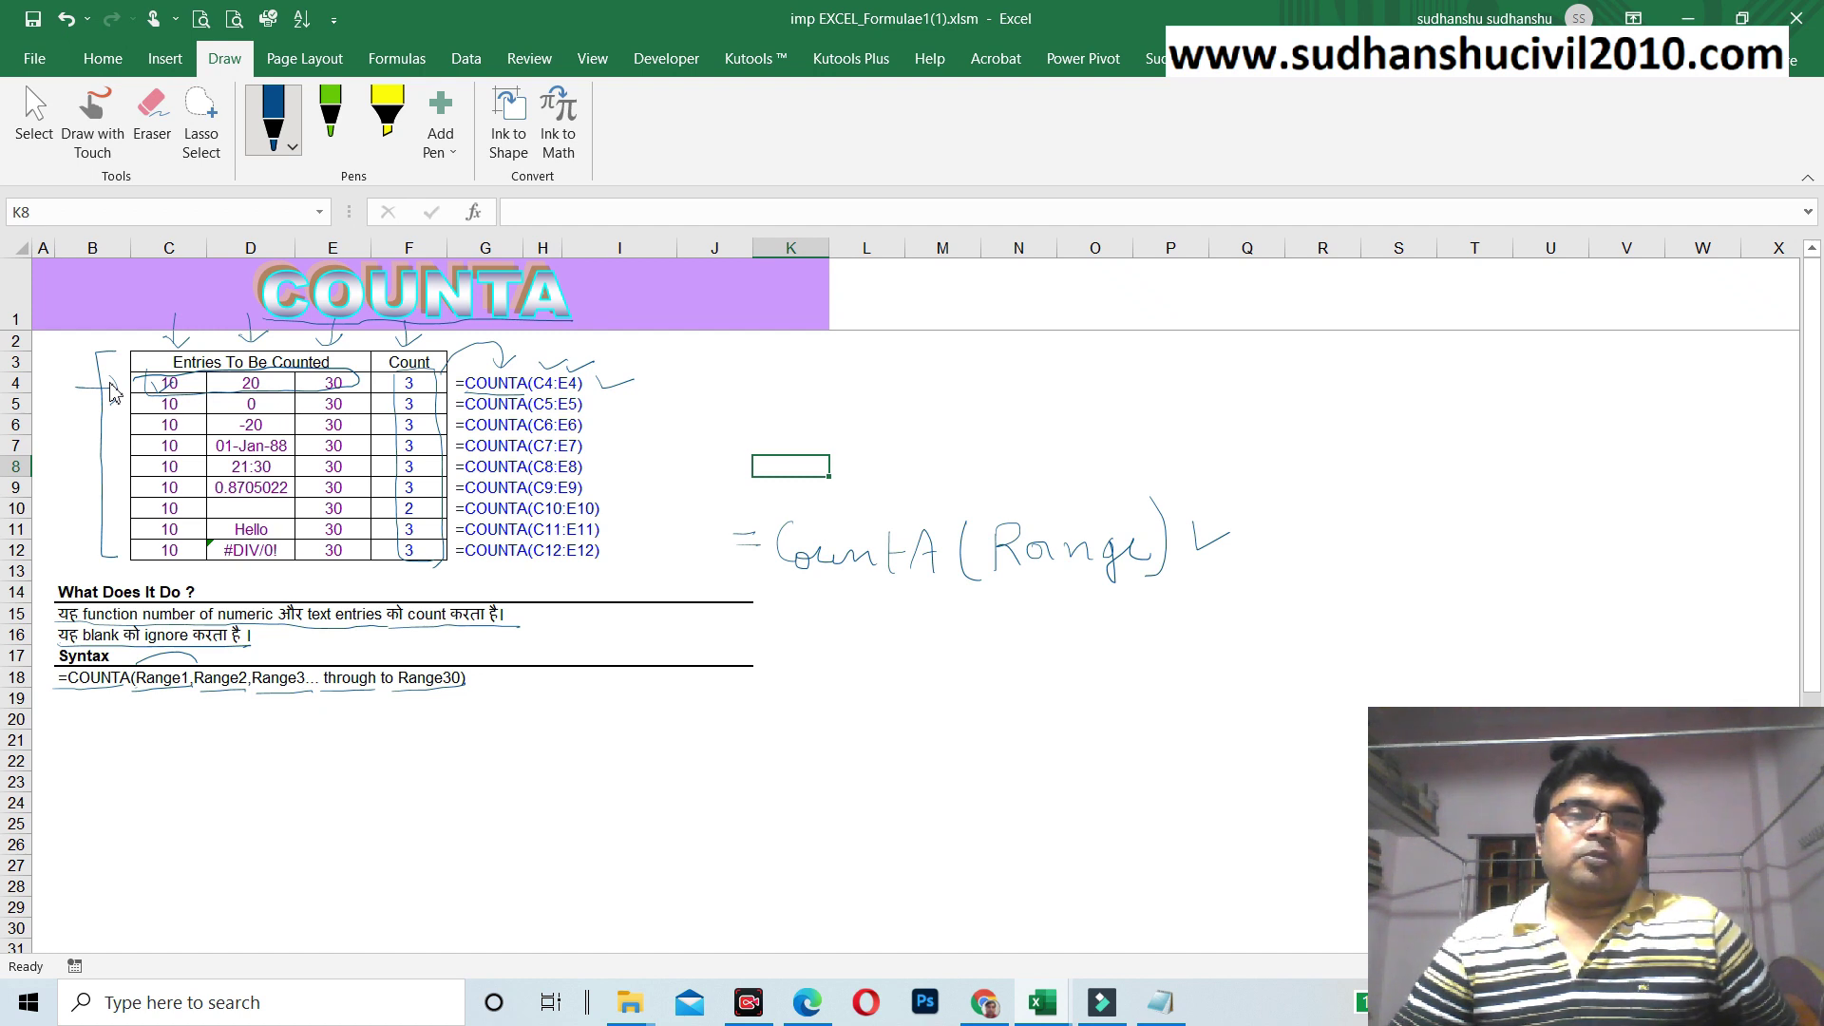
drag(227, 379, 240, 384)
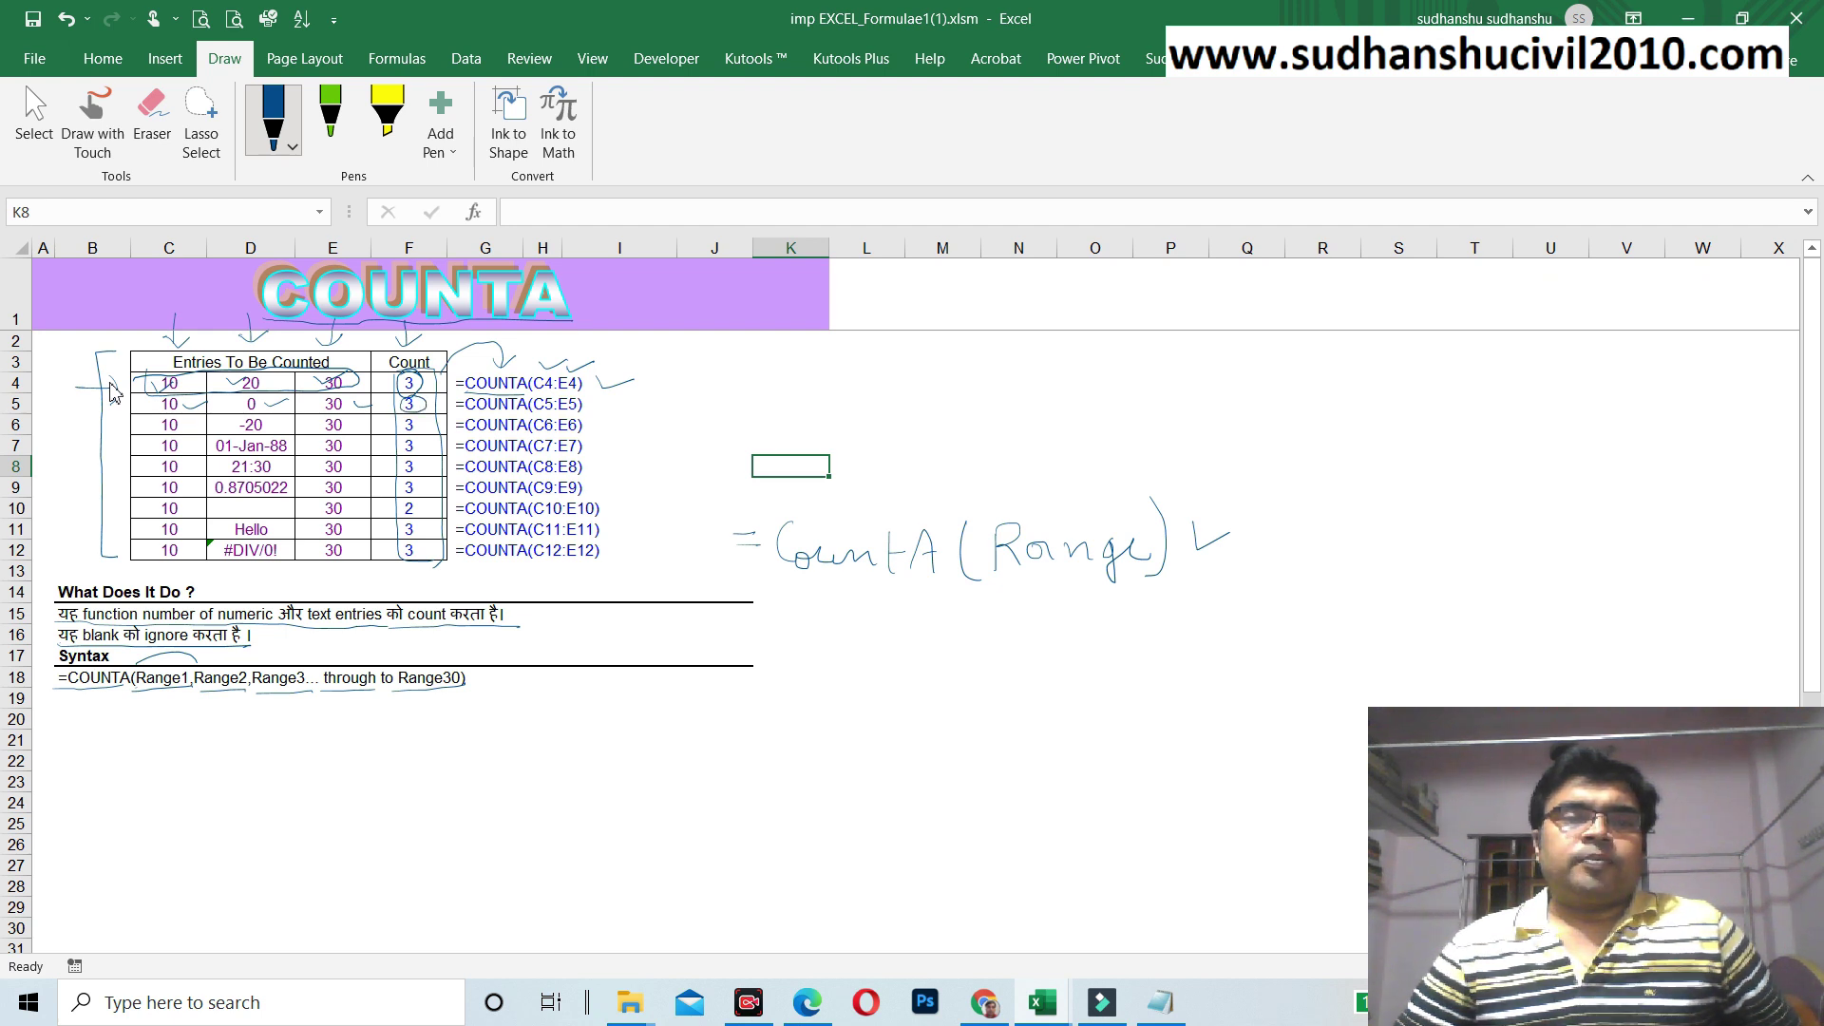
drag(184, 425, 282, 425)
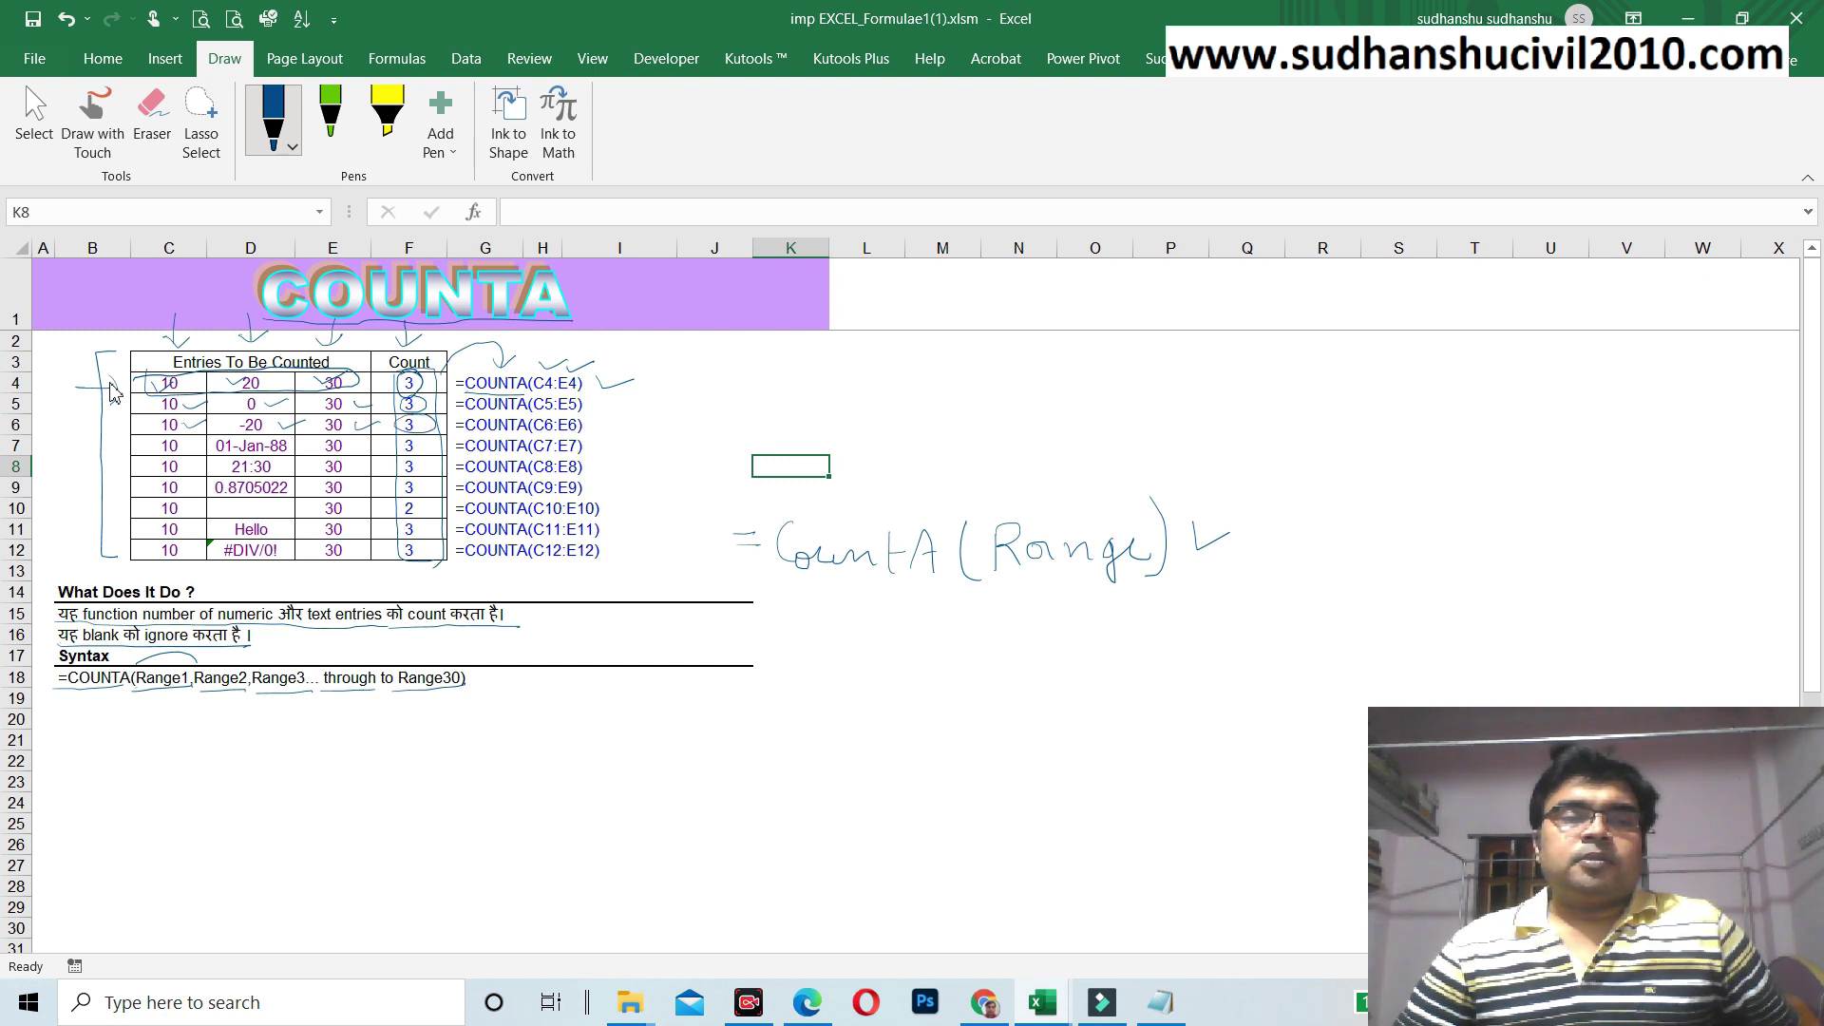
drag(183, 442, 204, 439)
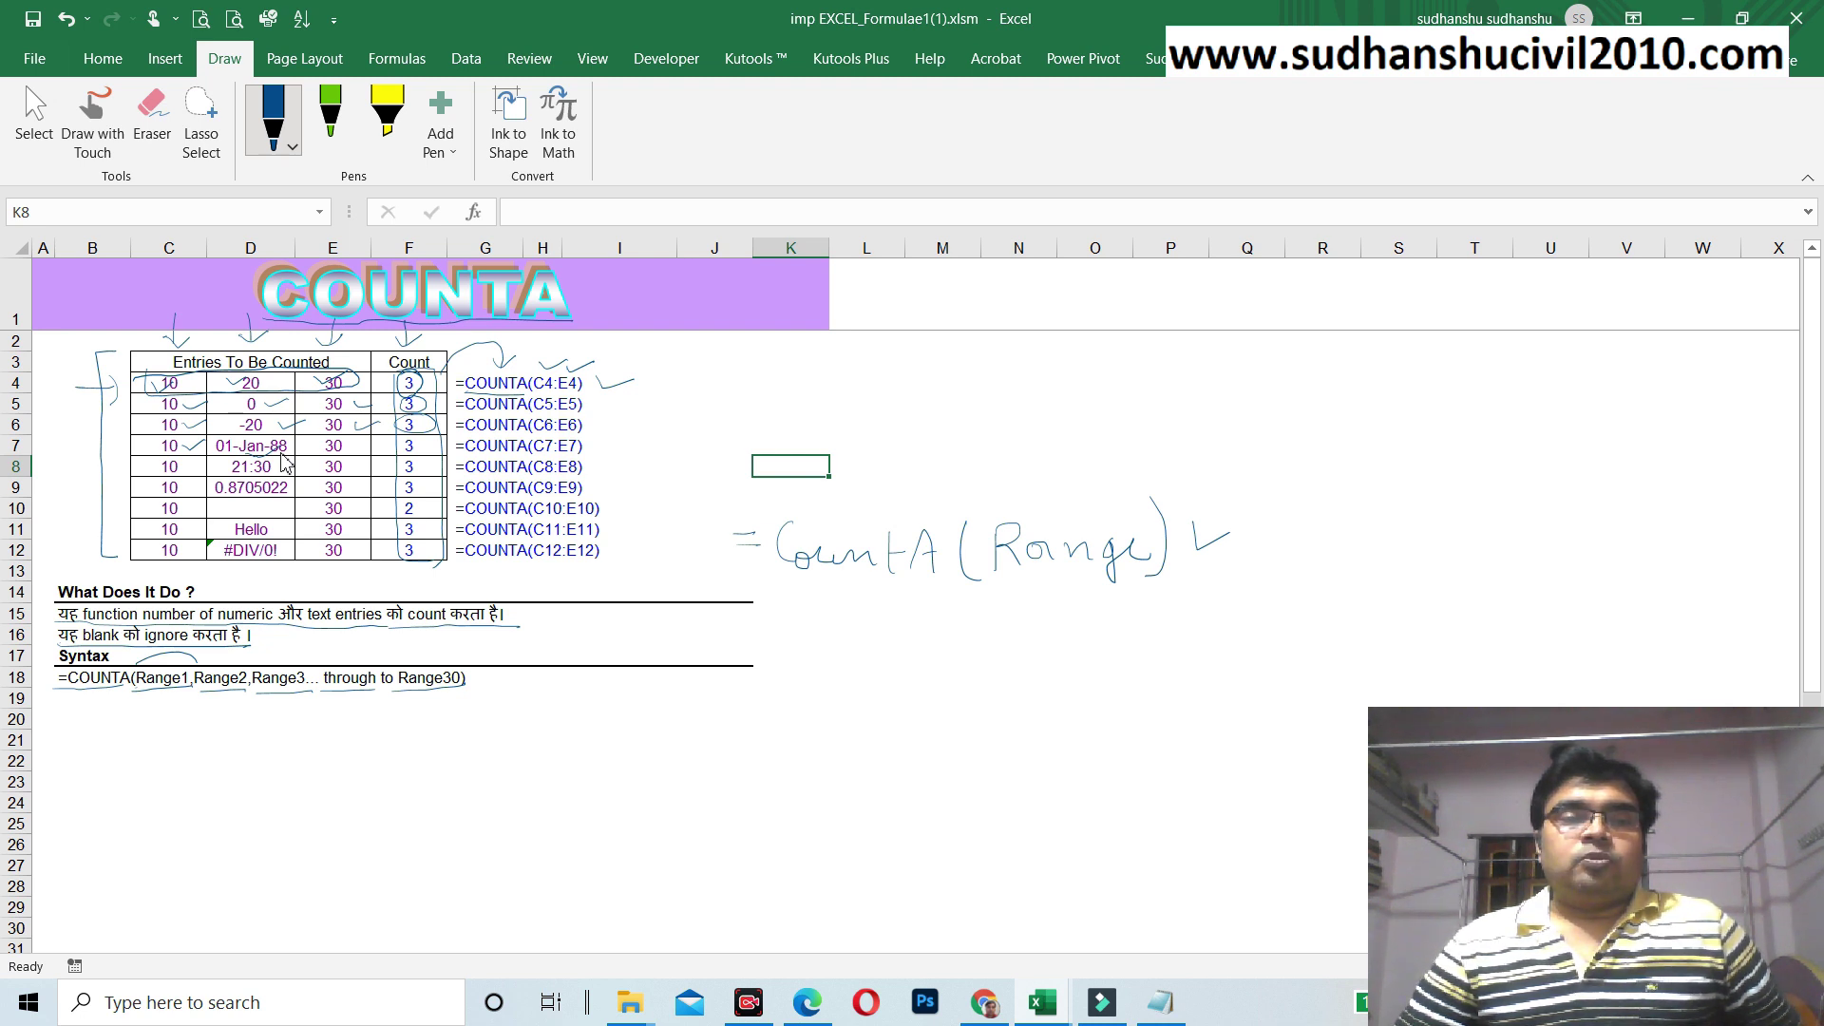
drag(347, 442, 401, 438)
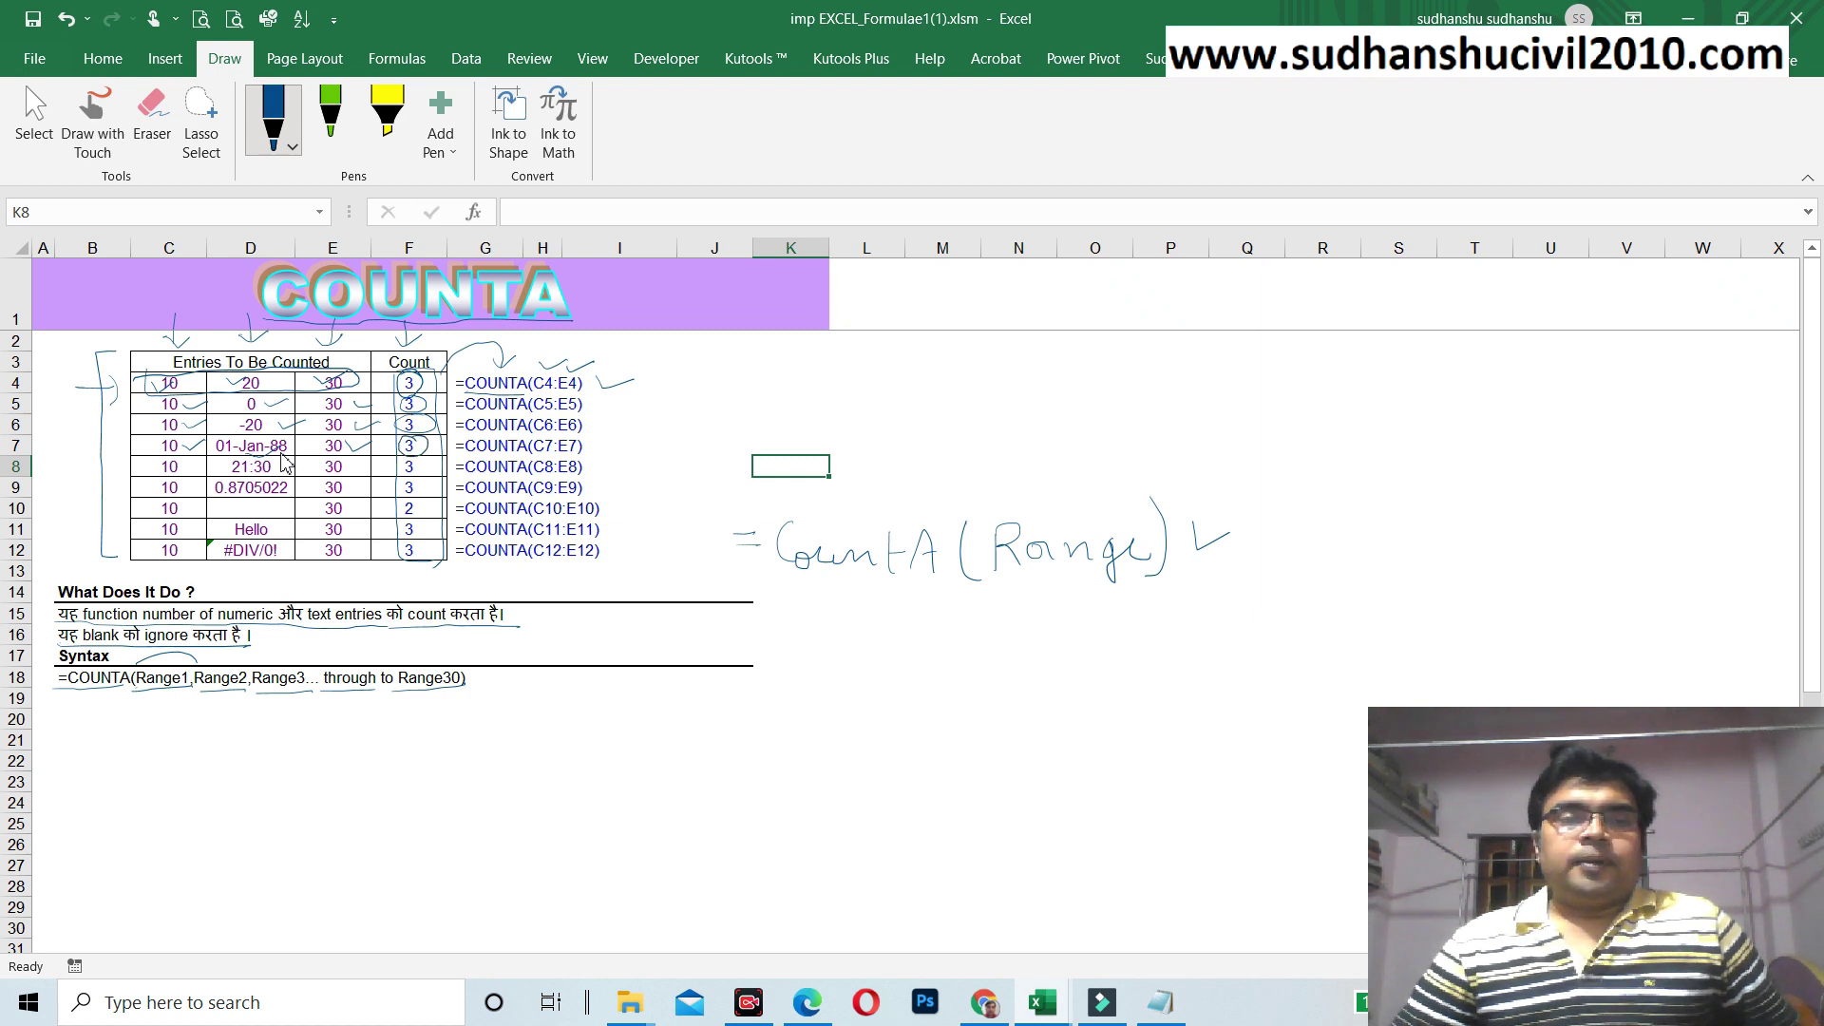
drag(183, 462, 187, 468)
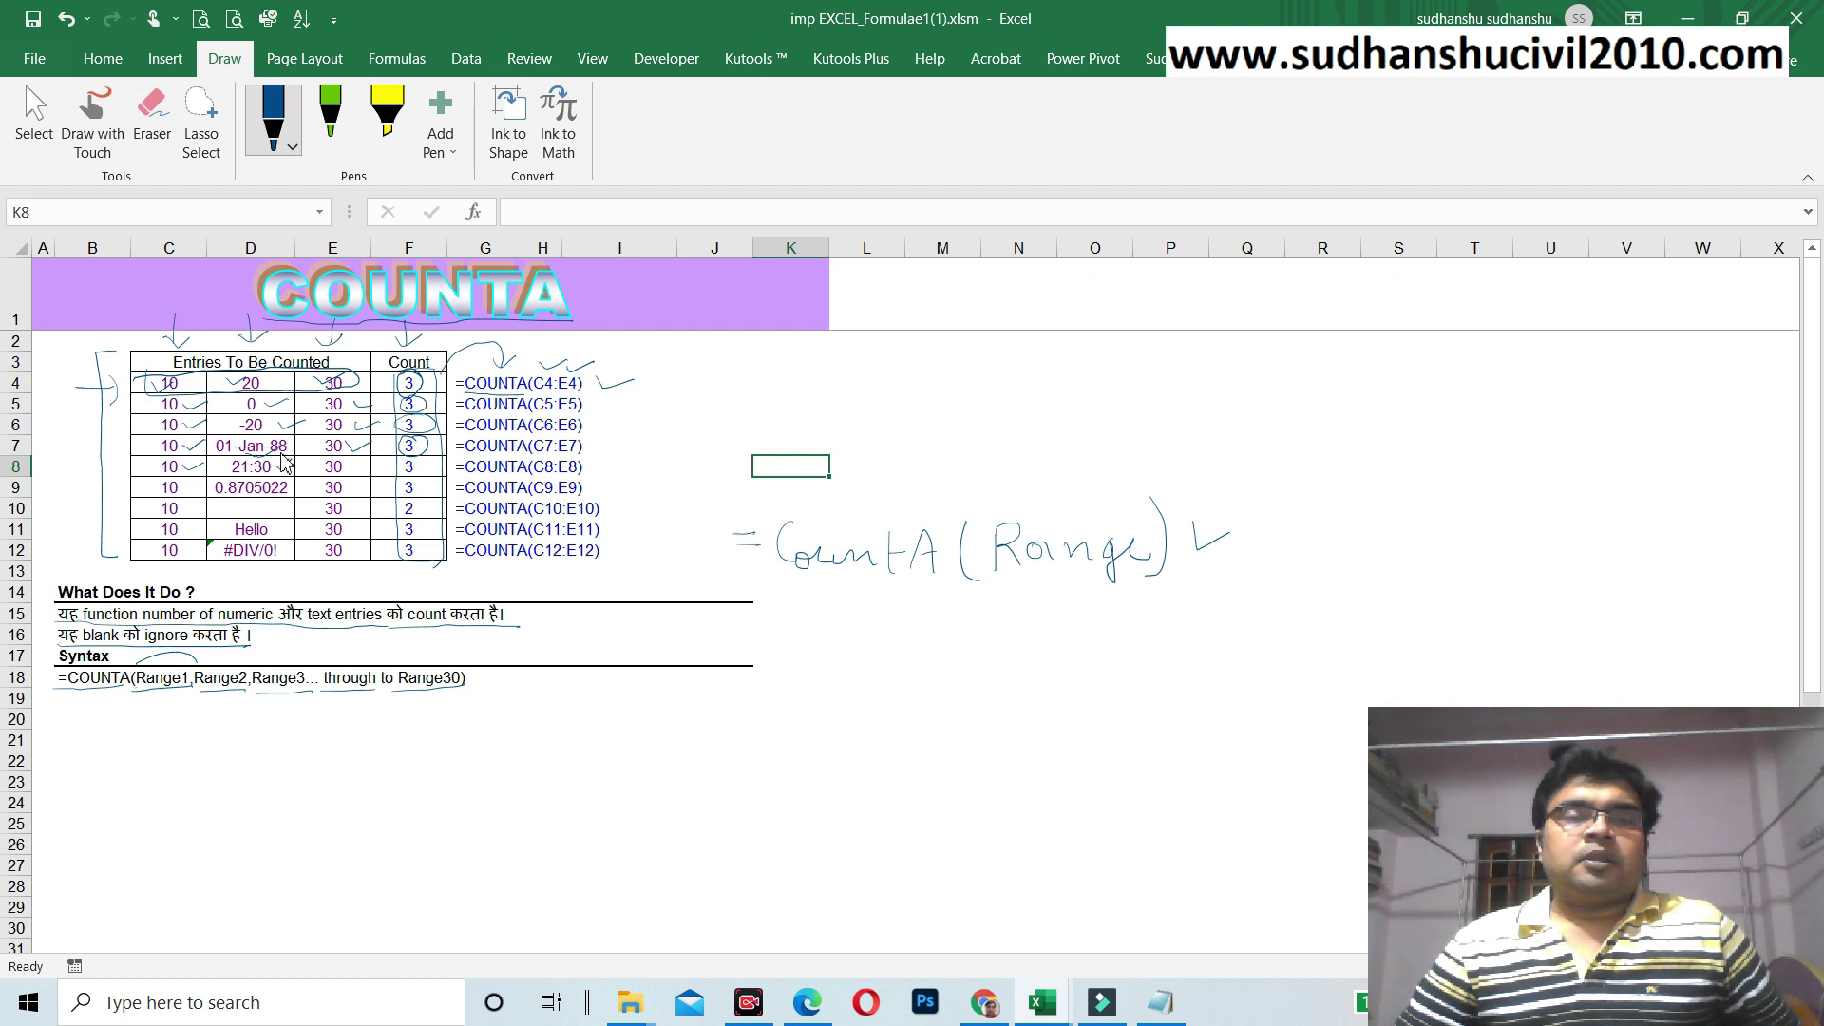
Step: Tick the 30 in E8 and the 10 and 30 in C9 and E9
click(281, 458)
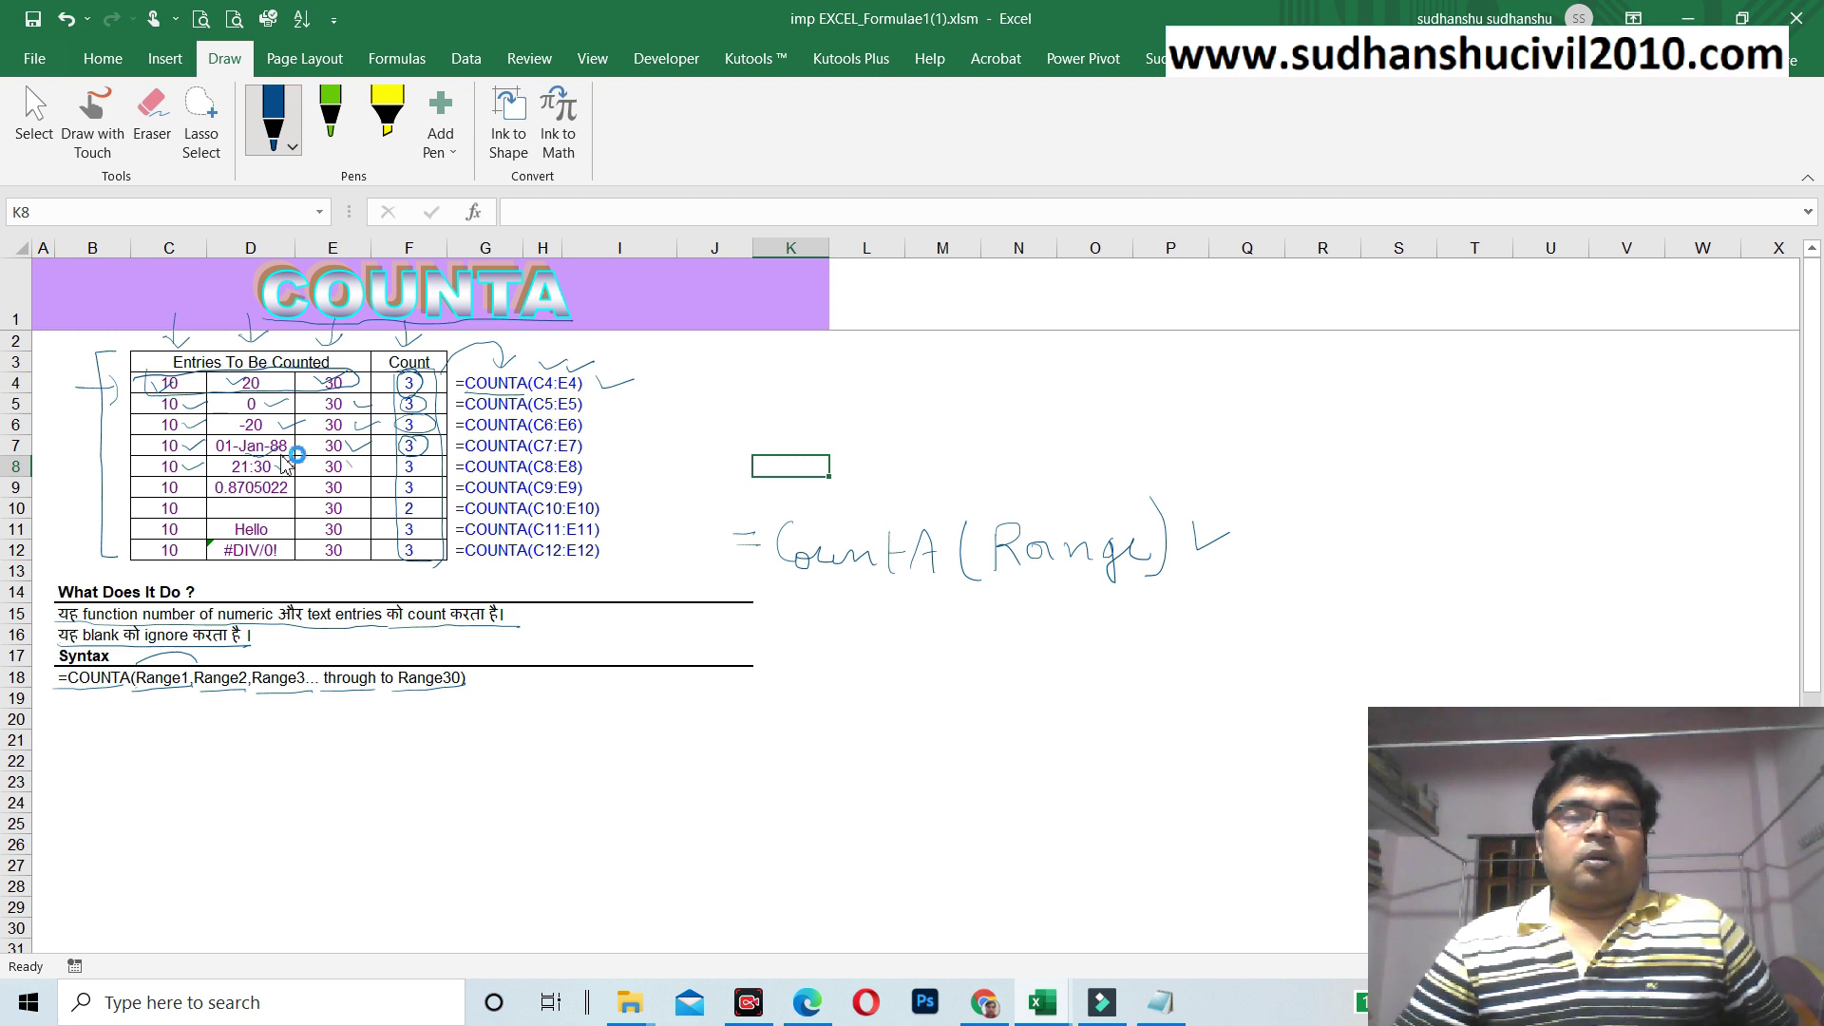
drag(347, 462, 416, 473)
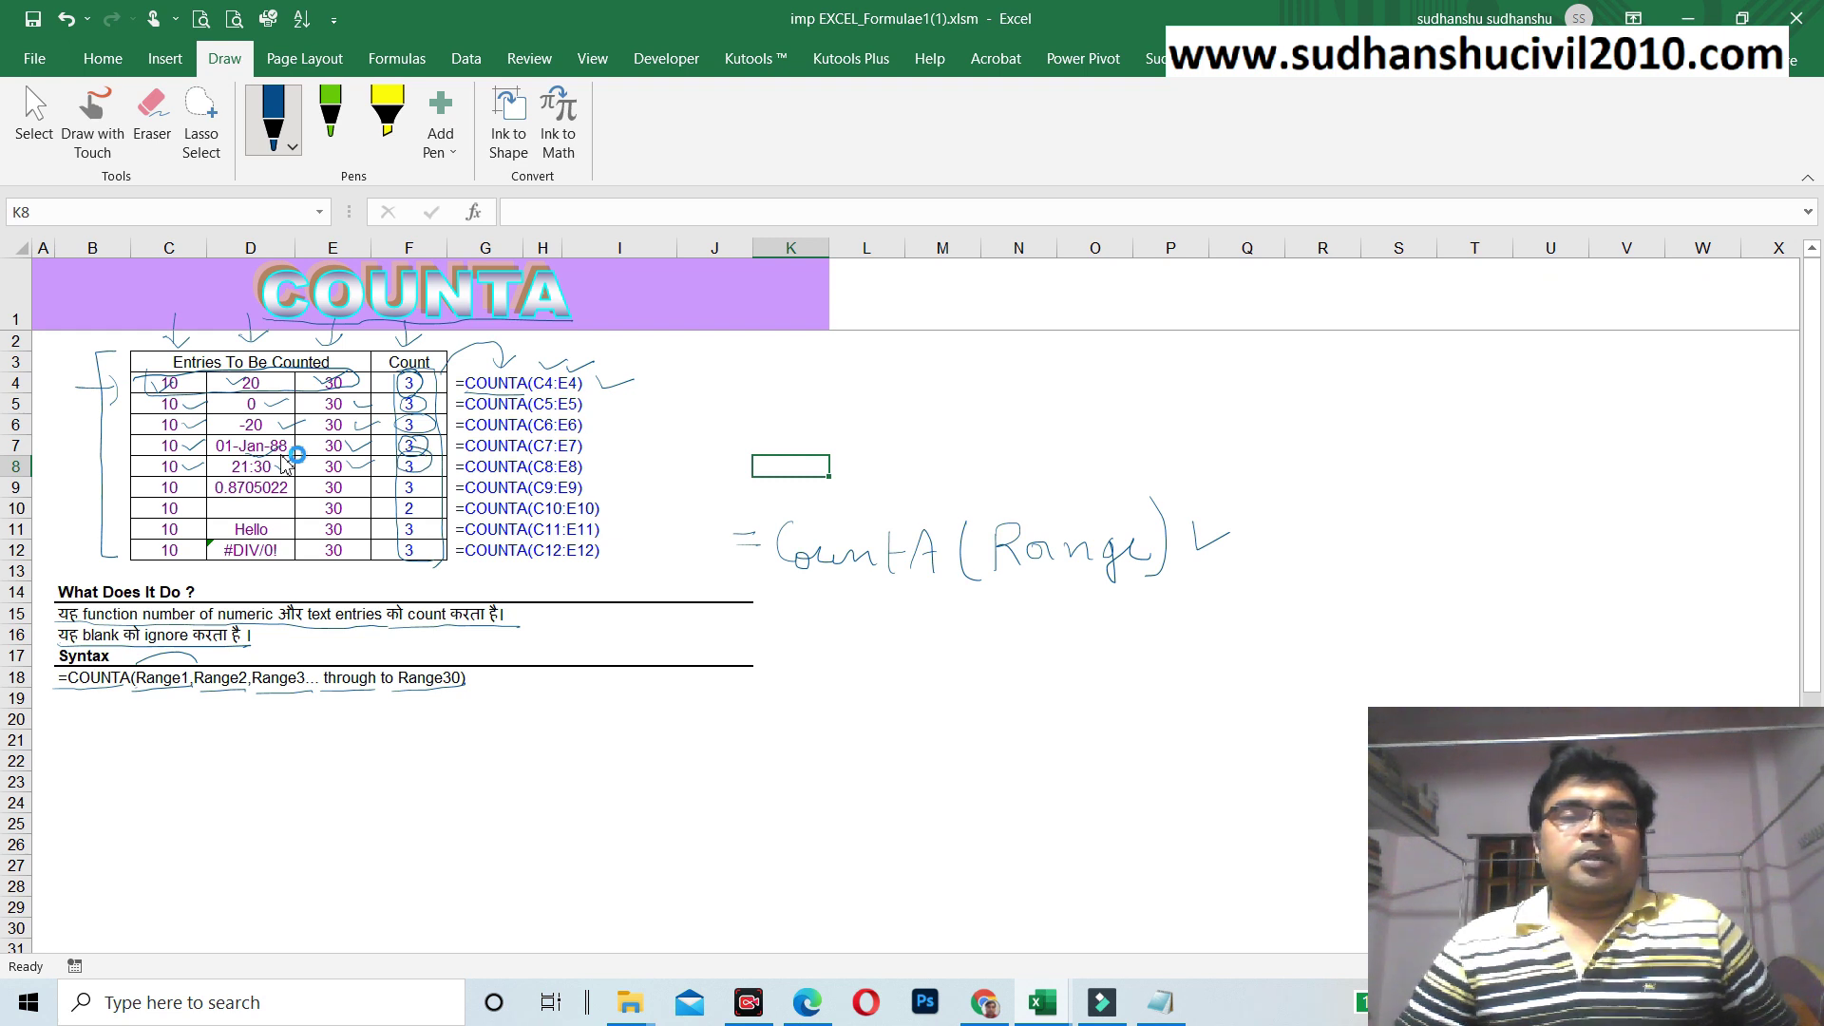
drag(184, 485, 197, 484)
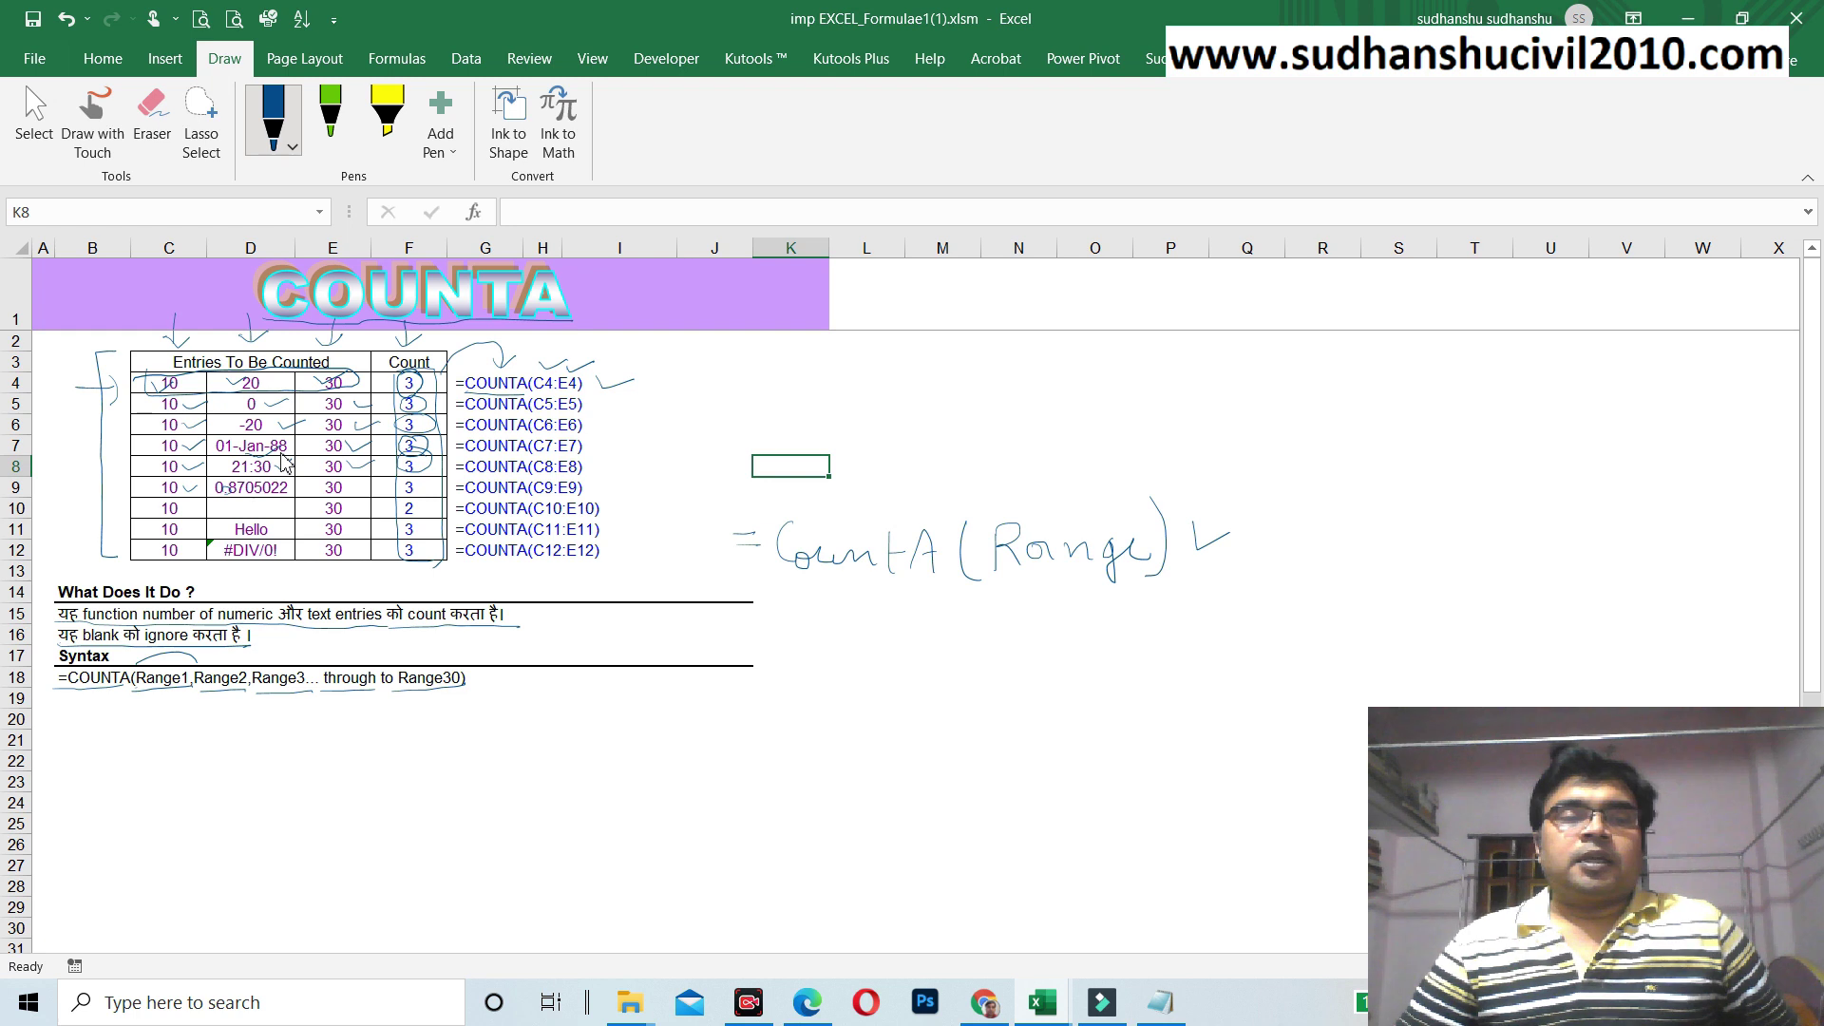
drag(346, 486, 367, 481)
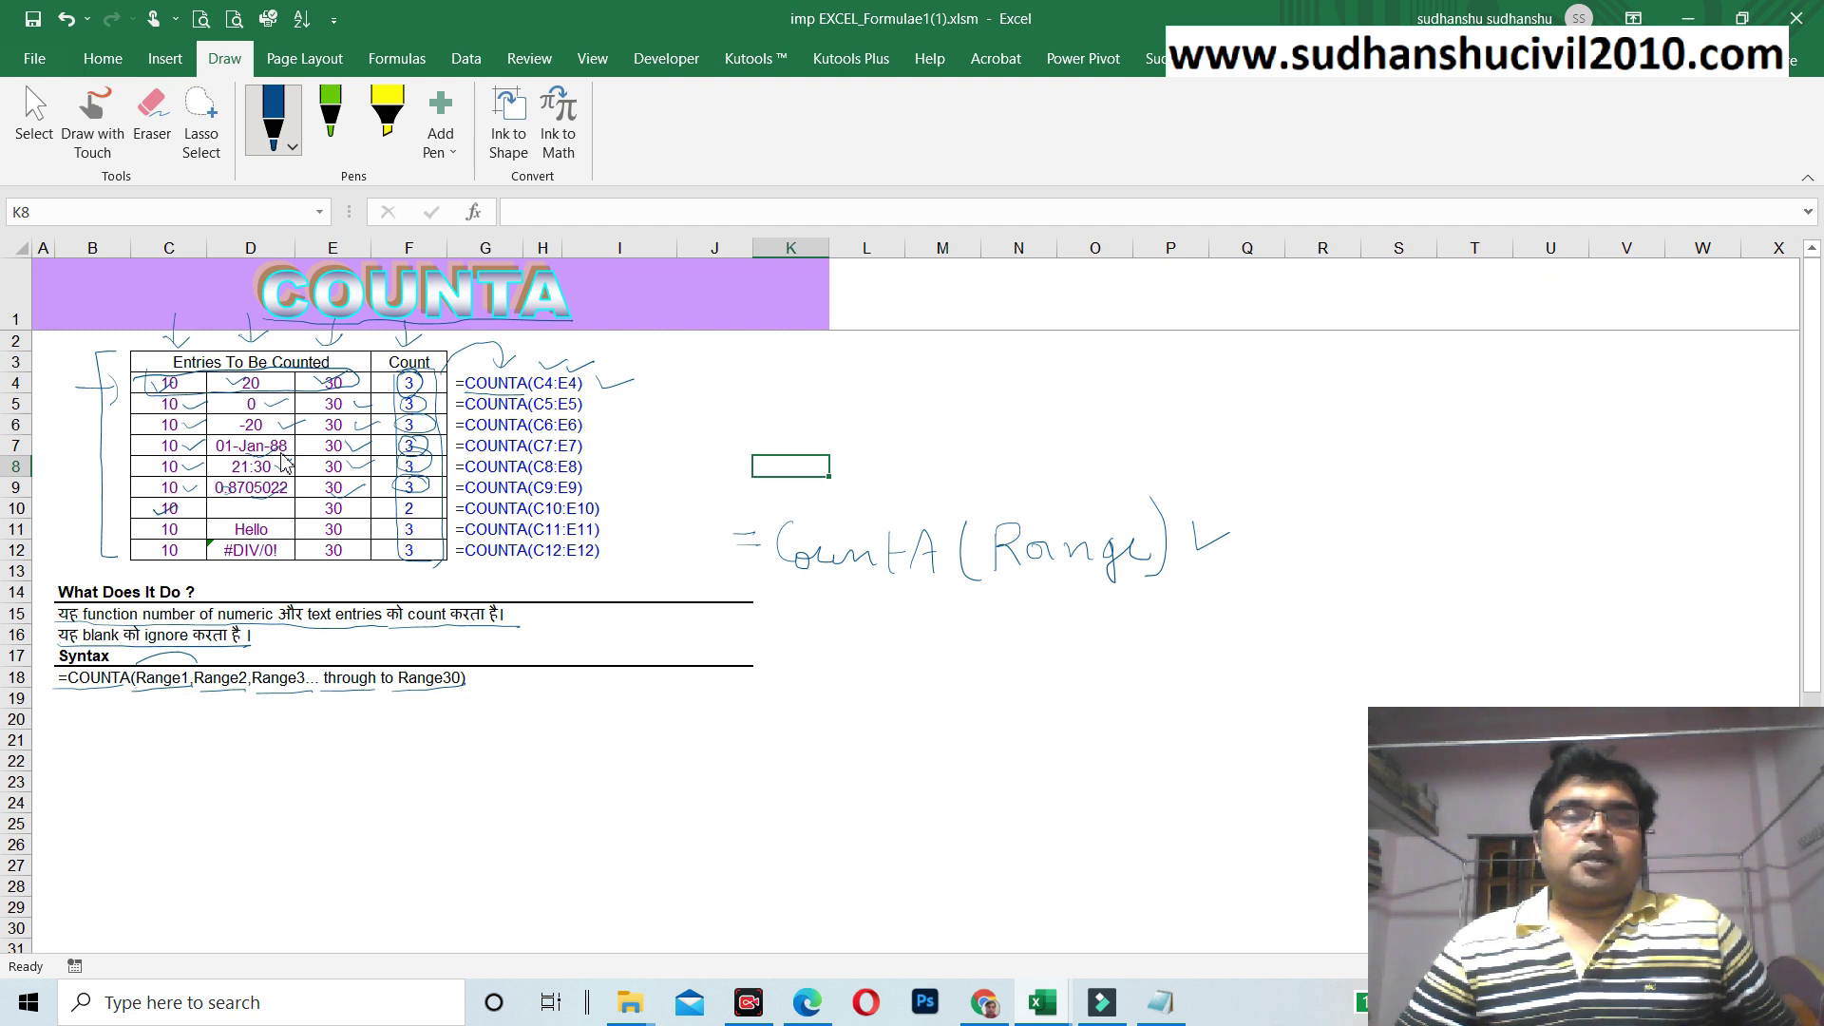
Step: Cross out the empty cell D10 with an ink X and circle 'Hello' in D11
drag(231, 499, 265, 500)
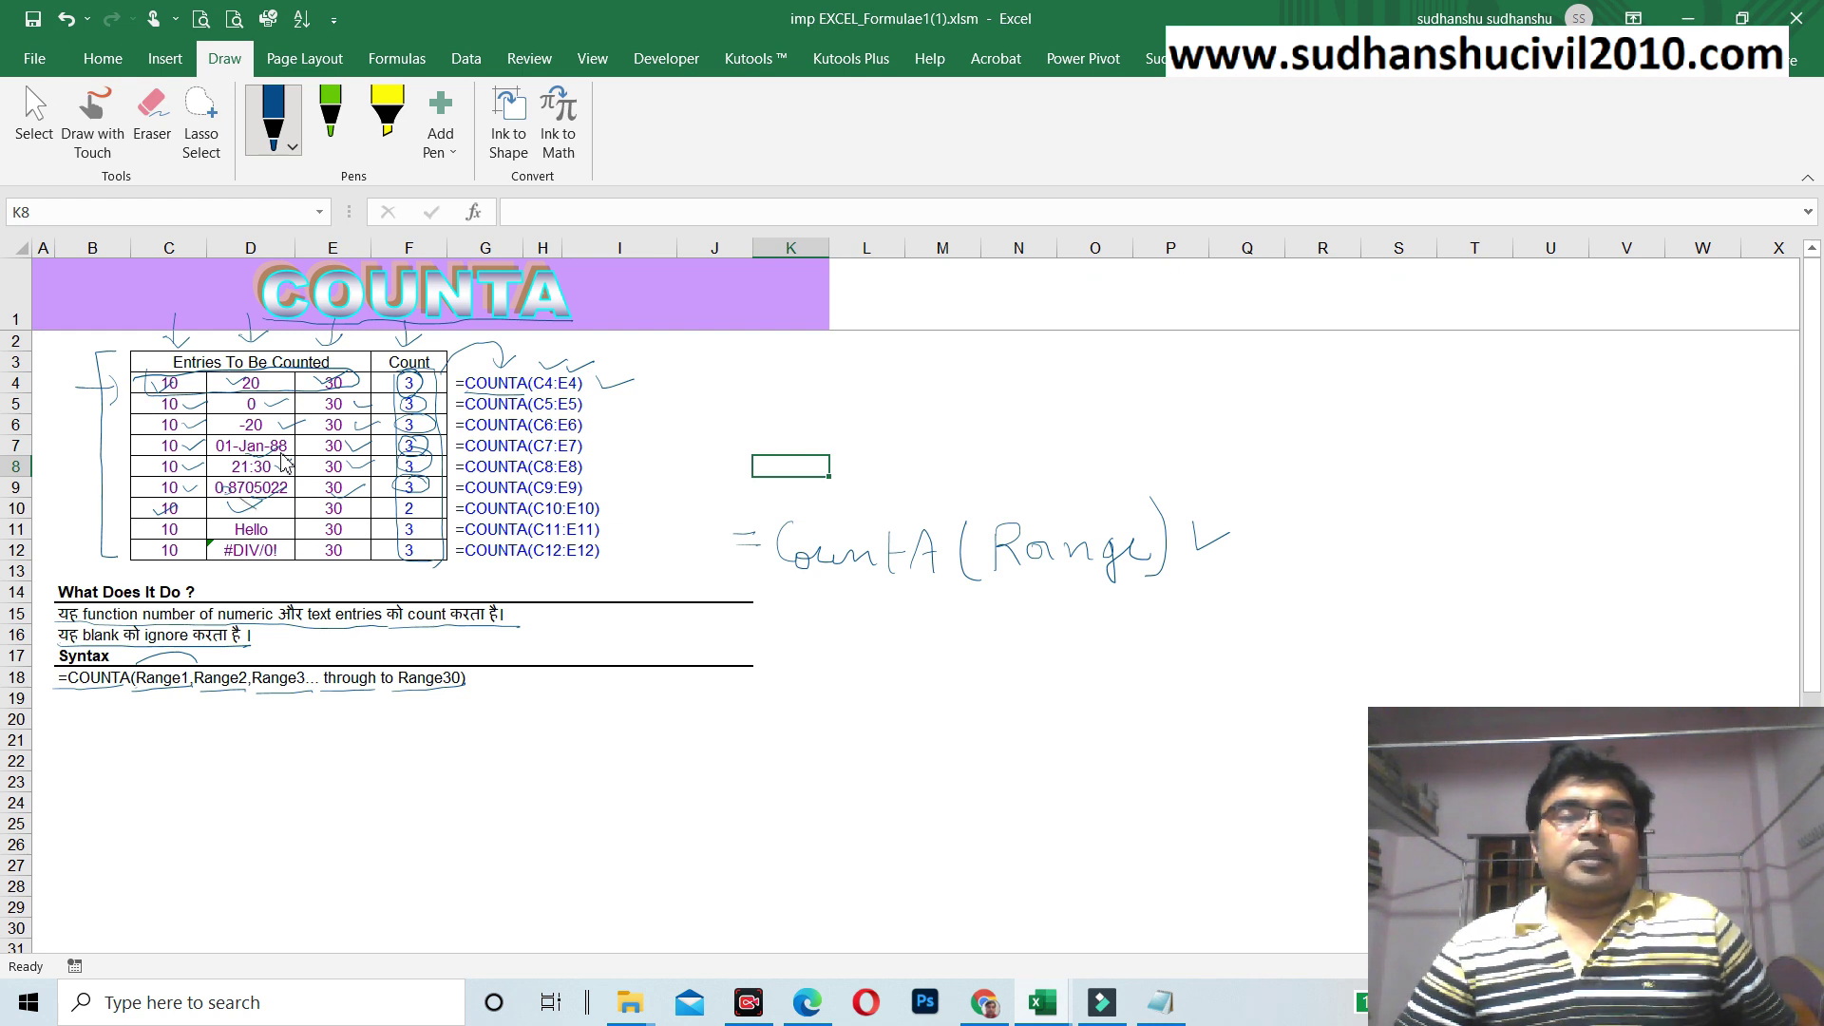
drag(265, 498, 238, 516)
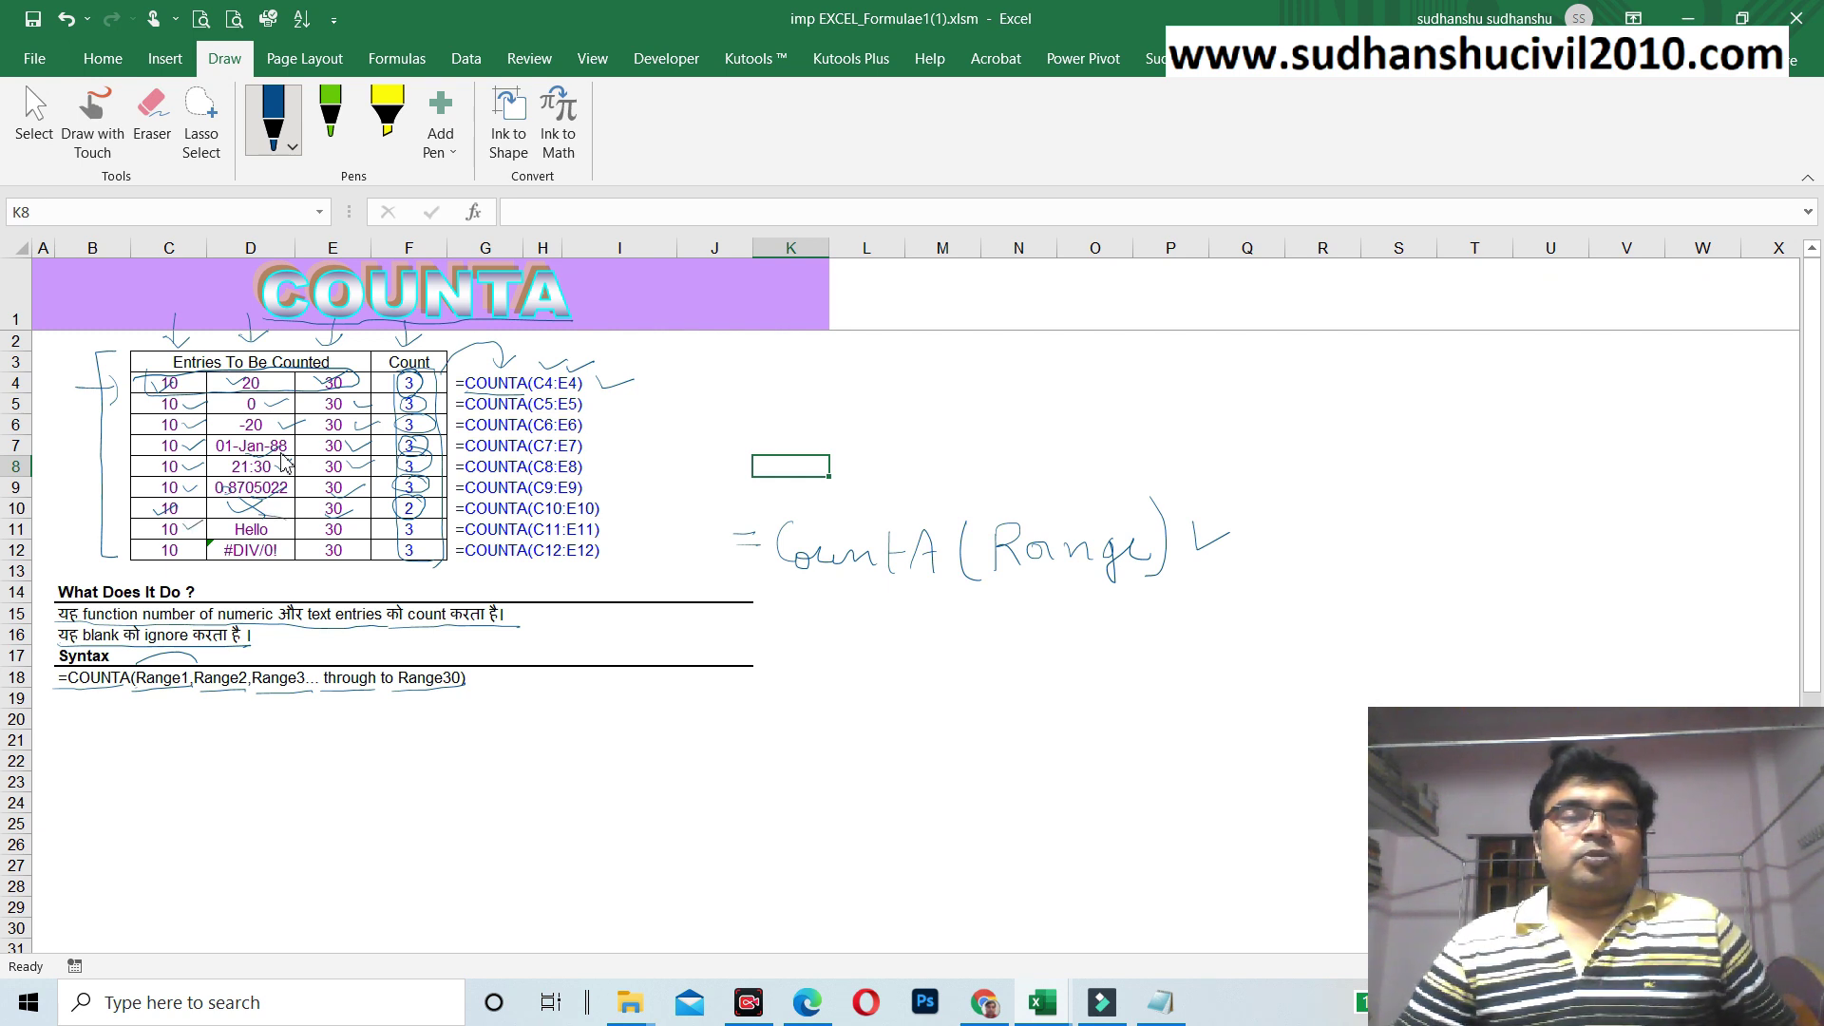
drag(219, 530, 224, 522)
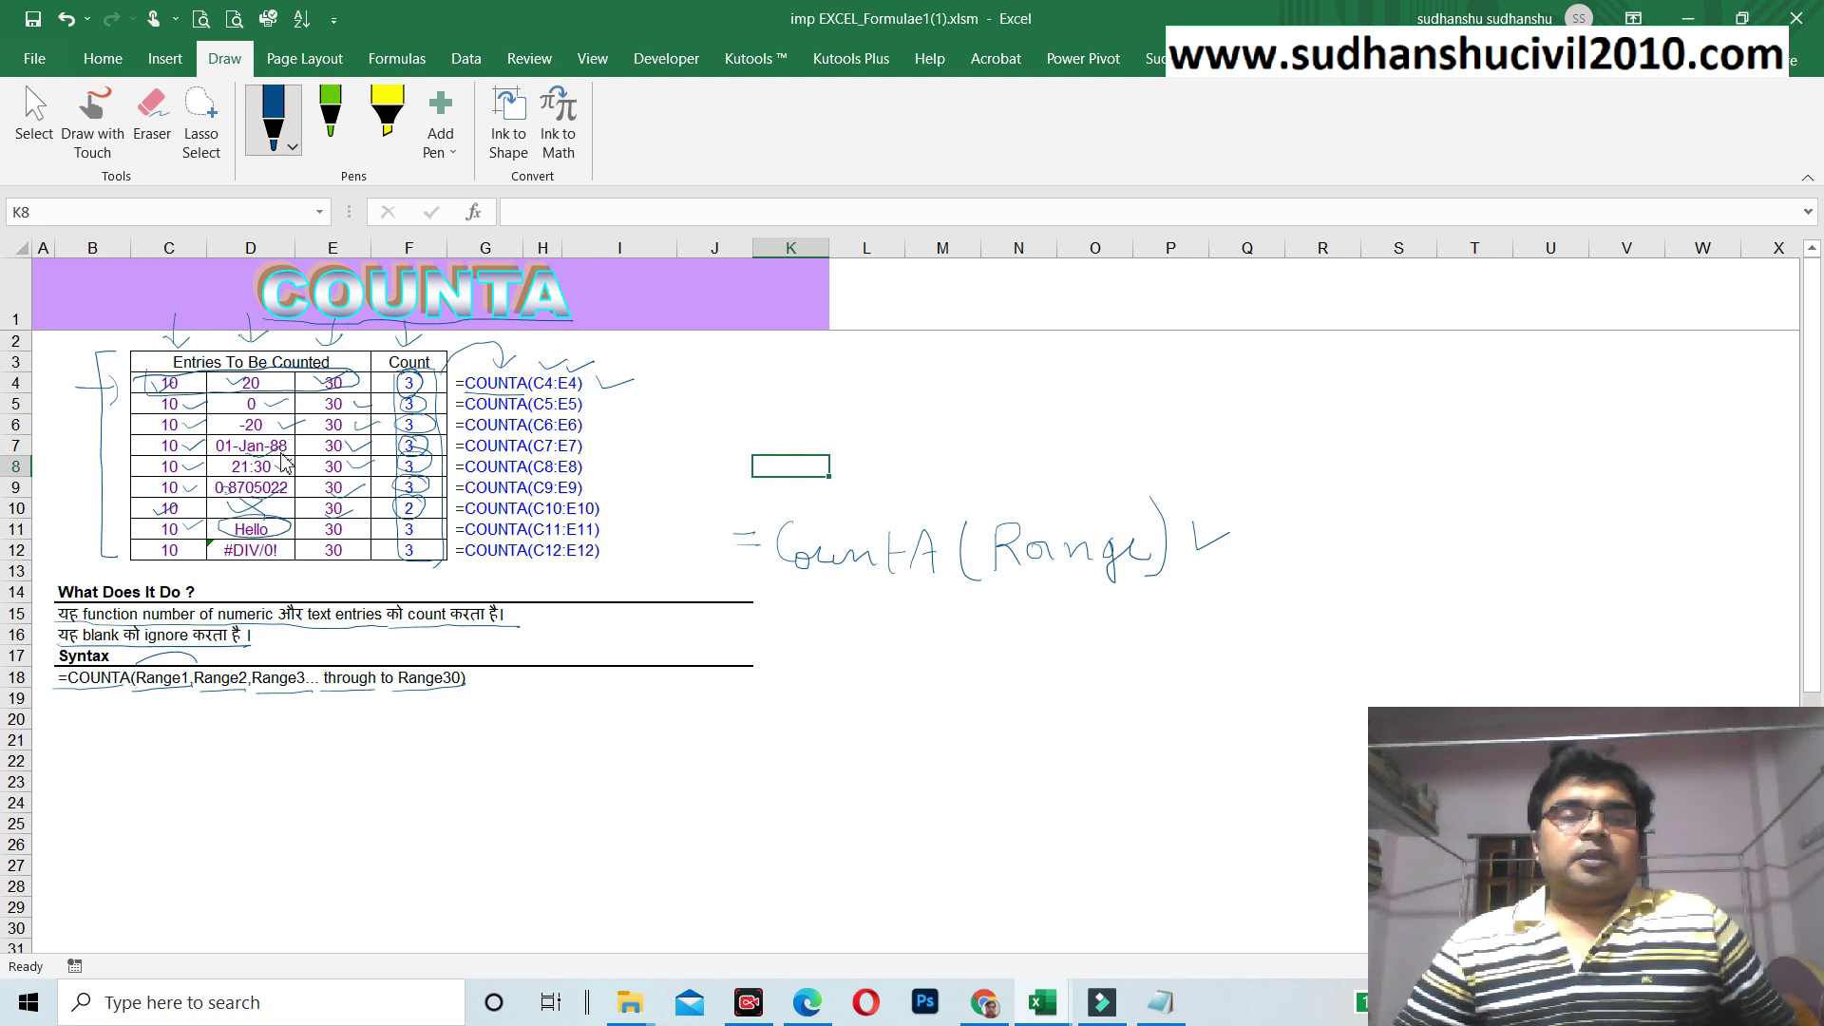
Step: Mark the row 15 text, underline #DIV/0! and the row 18 syntax, and begin handwriting 'Coun'
drag(524, 614, 526, 623)
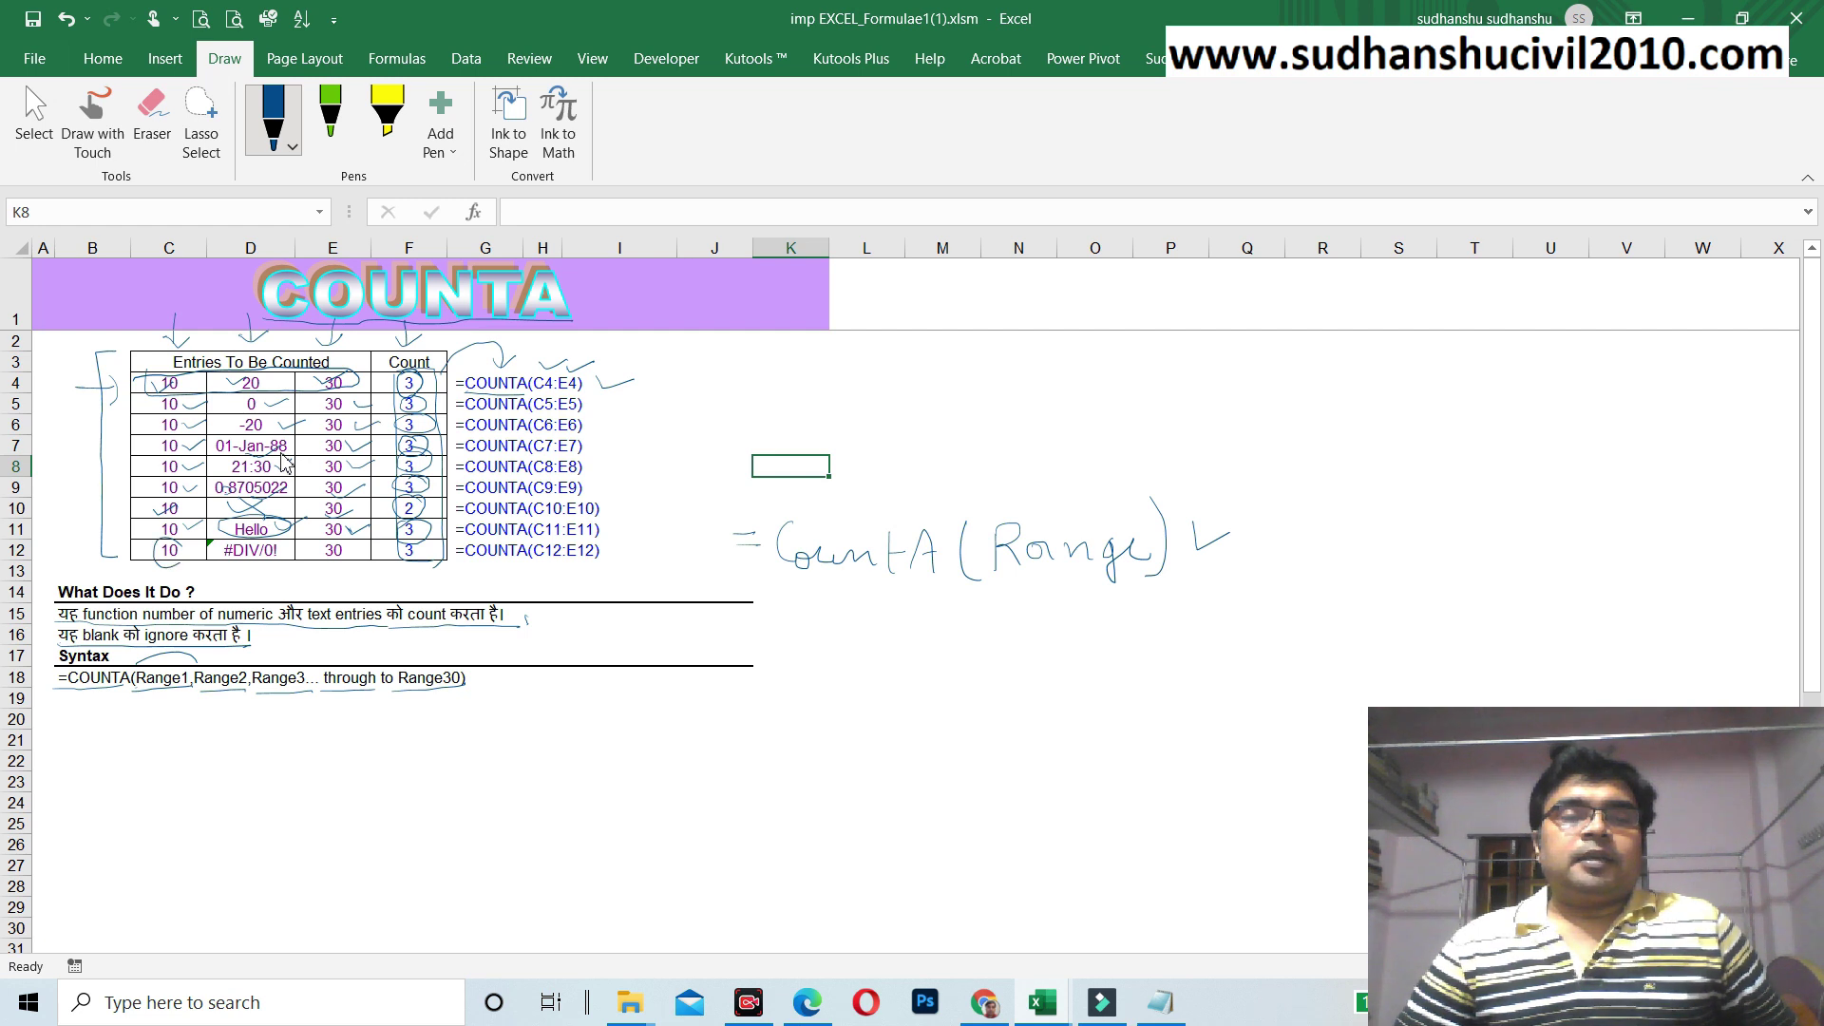
mouse_move(235, 566)
mouse_down()
mouse_move(310, 574)
mouse_move(365, 546)
mouse_up()
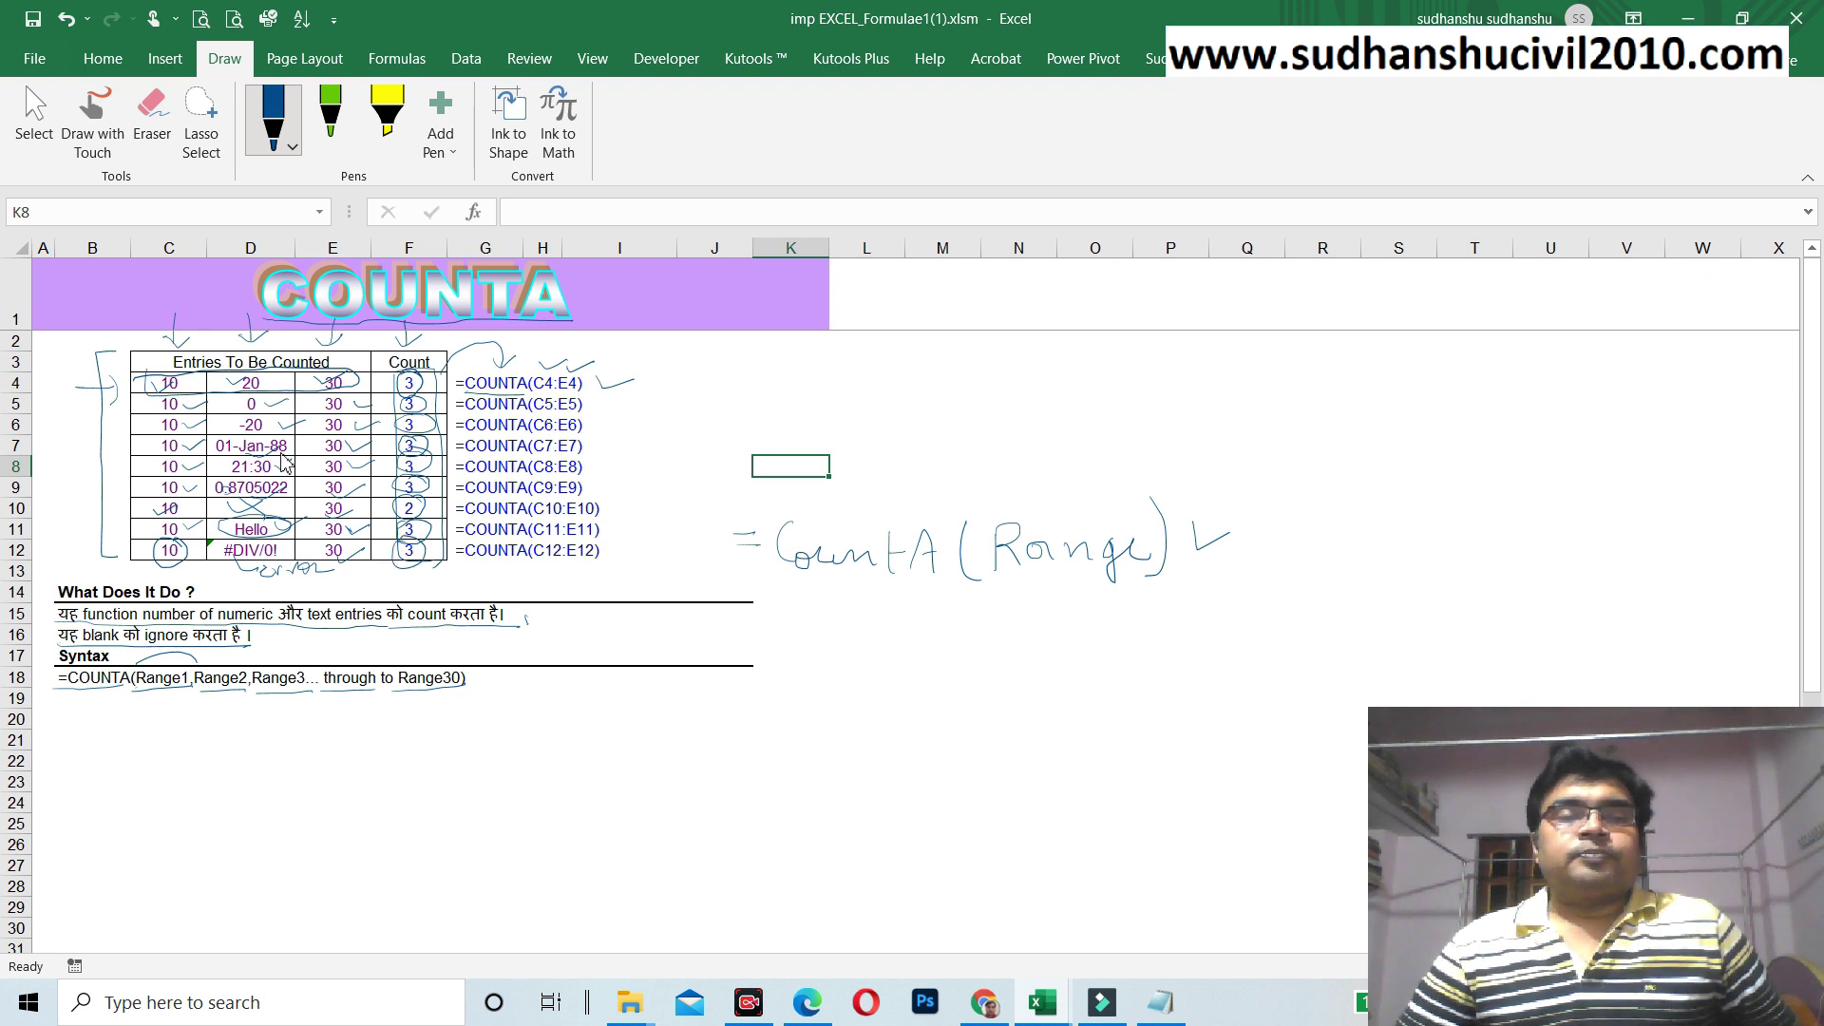
drag(49, 698, 261, 699)
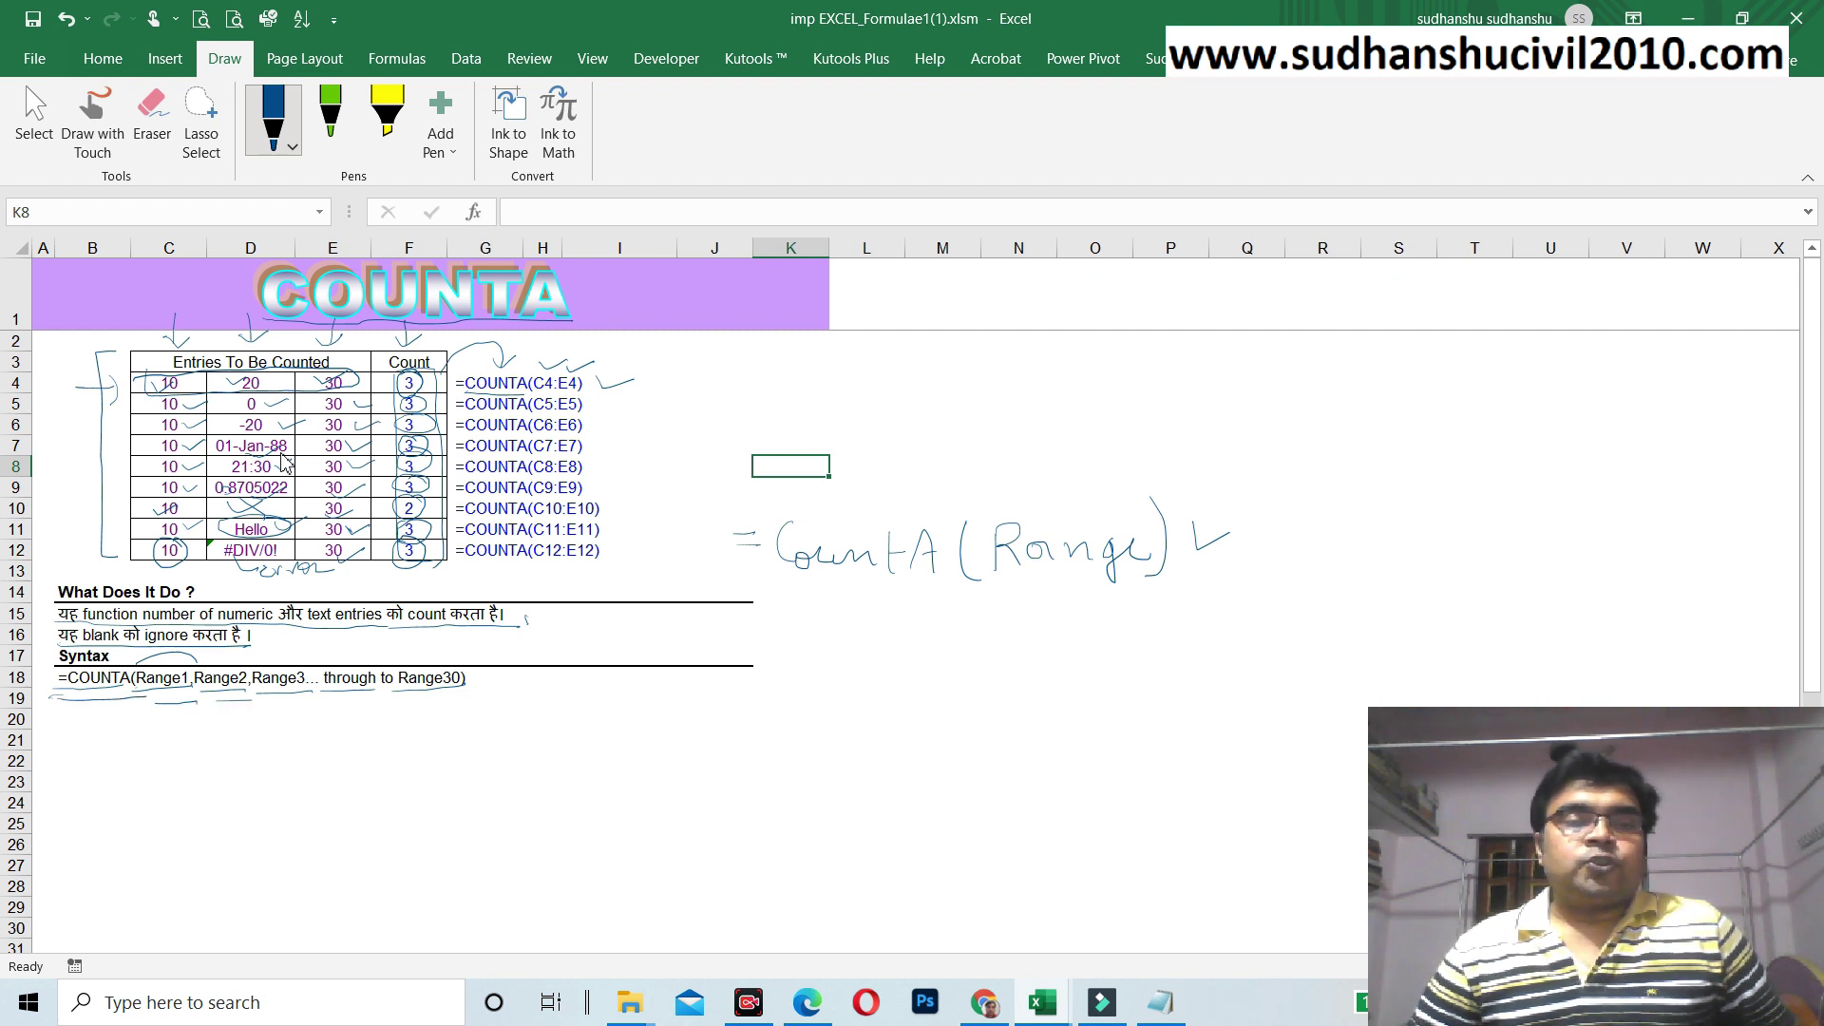
drag(276, 701, 442, 698)
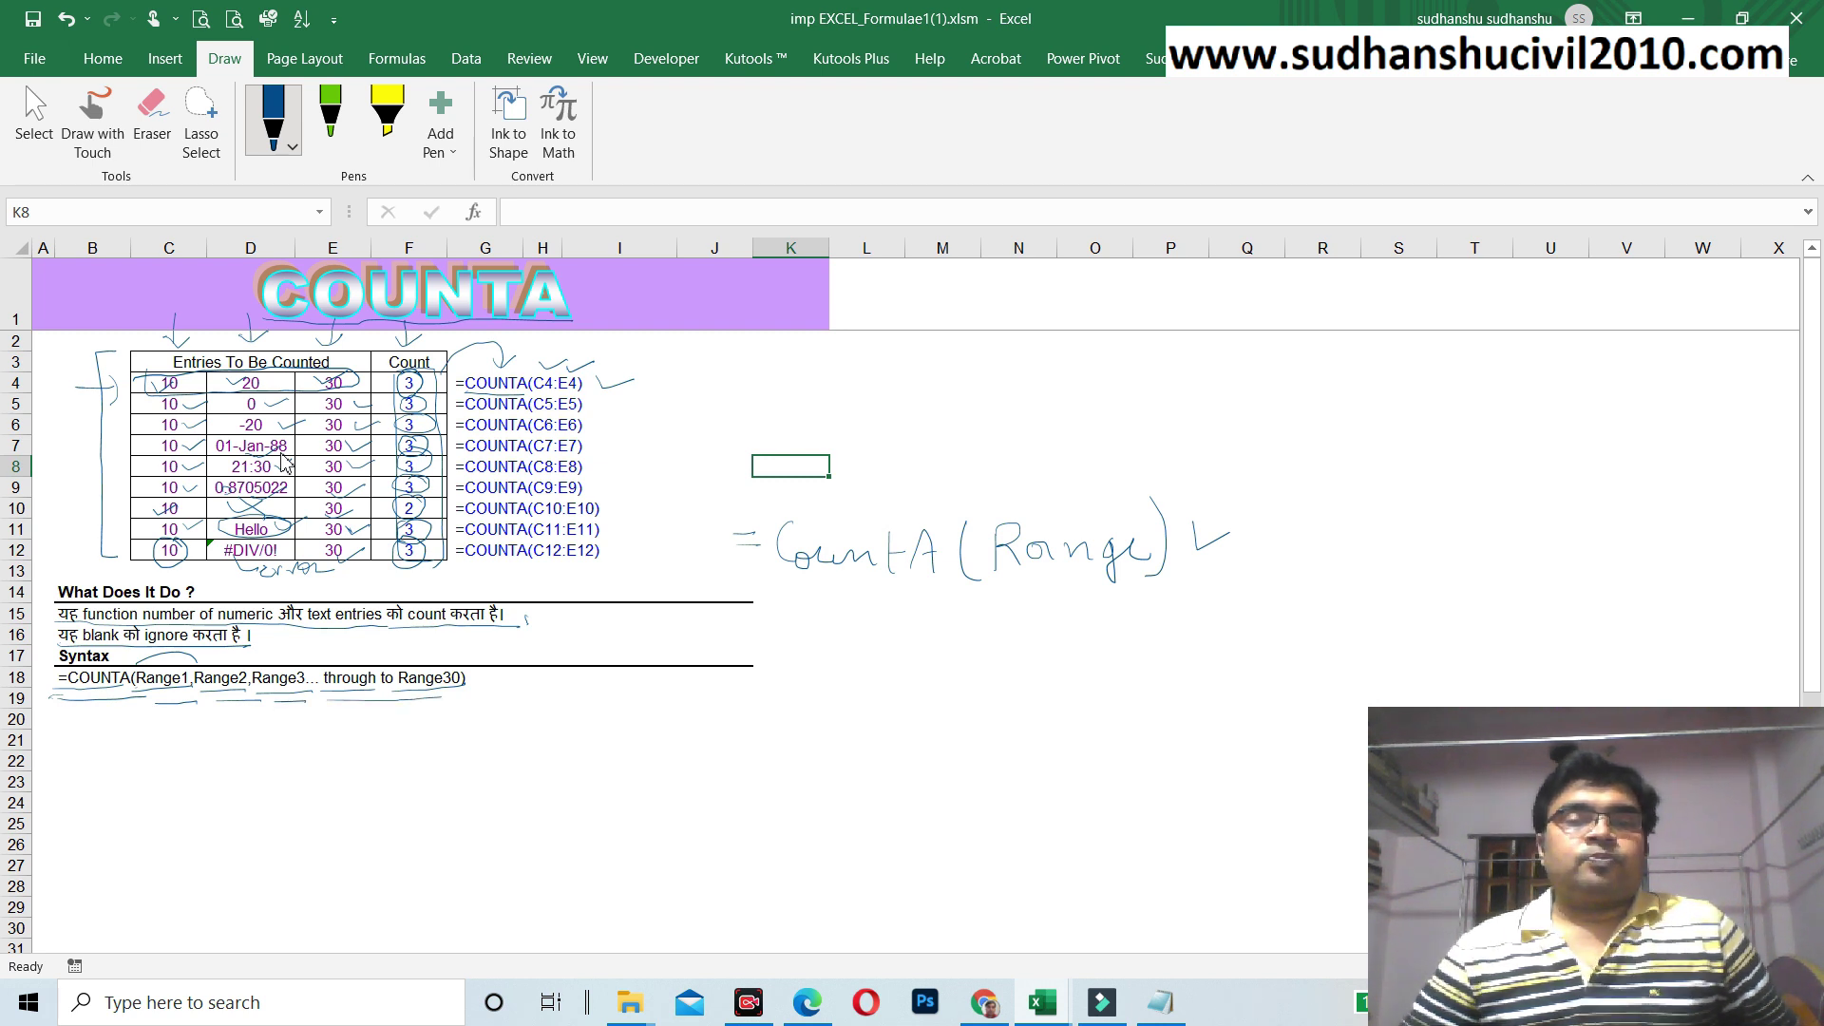
mouse_move(729, 366)
mouse_down()
mouse_move(727, 392)
mouse_move(771, 382)
mouse_up()
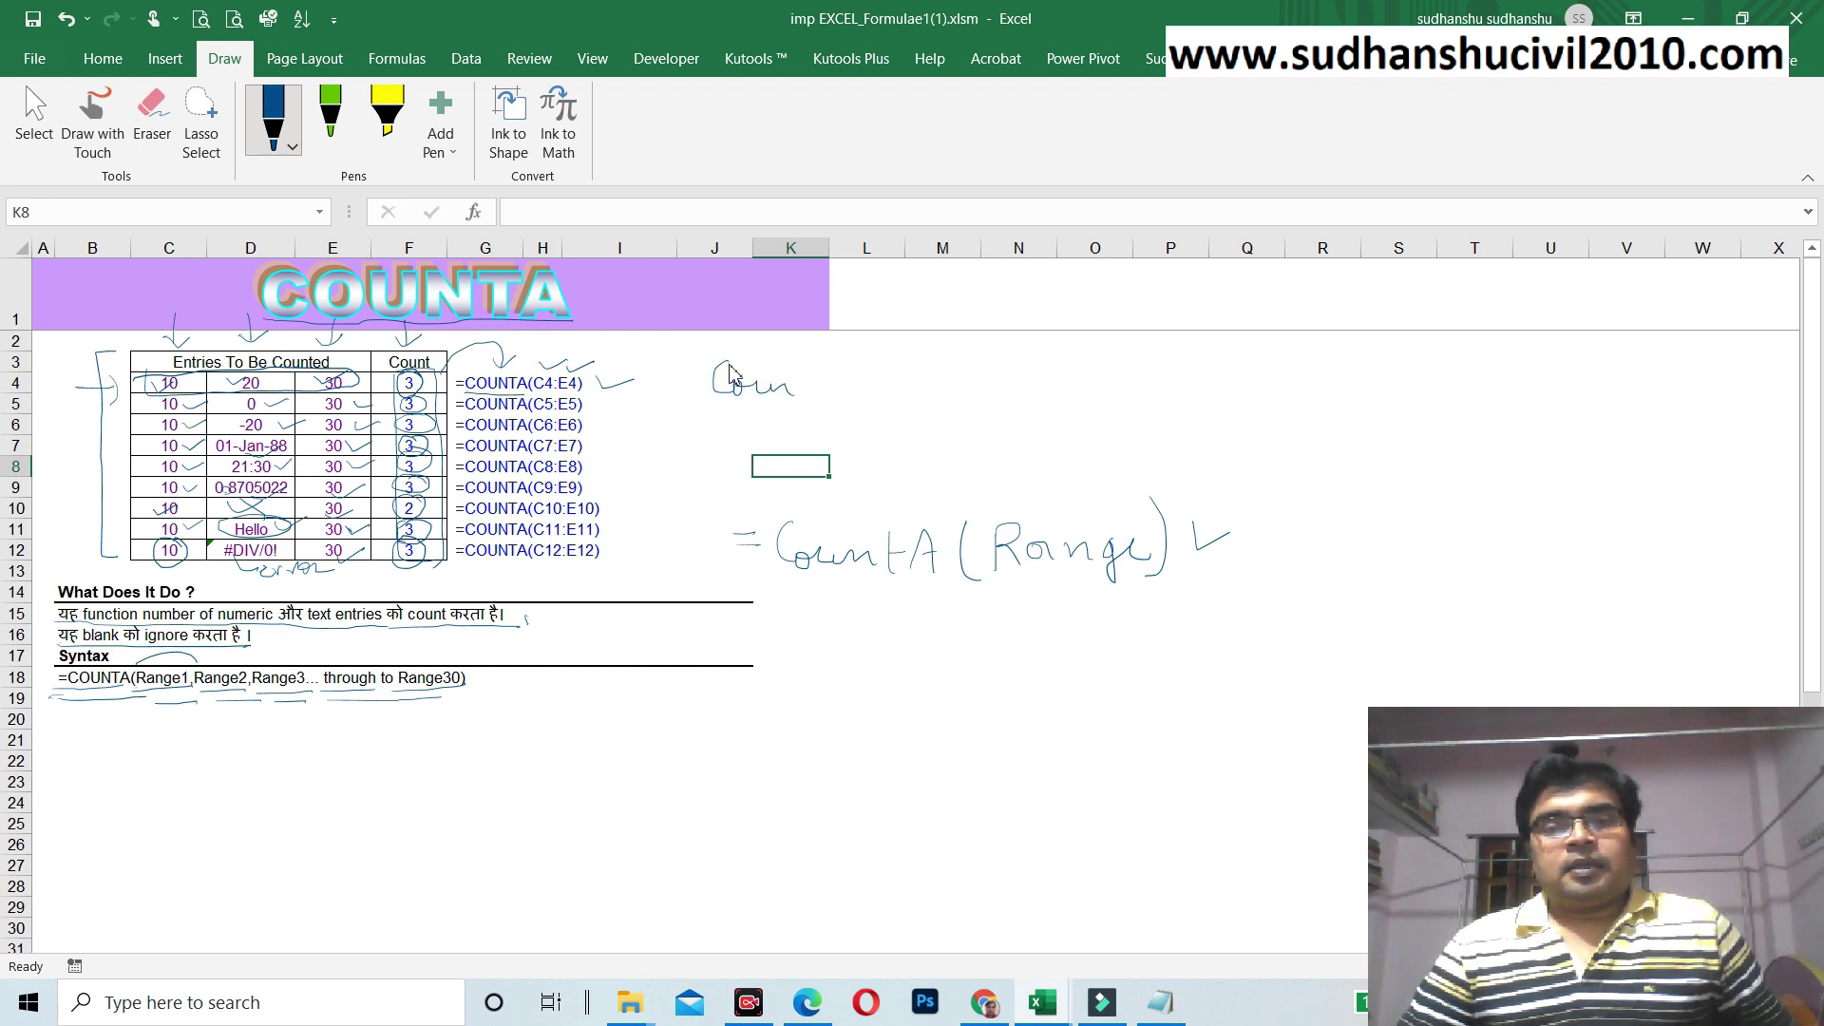
Step: Handwrite 'CountA(Range1, Range2, Range' to the right of the table
drag(802, 380, 819, 397)
mouse_move(847, 366)
mouse_down()
mouse_move(834, 393)
mouse_move(866, 380)
mouse_up()
drag(552, 361, 583, 359)
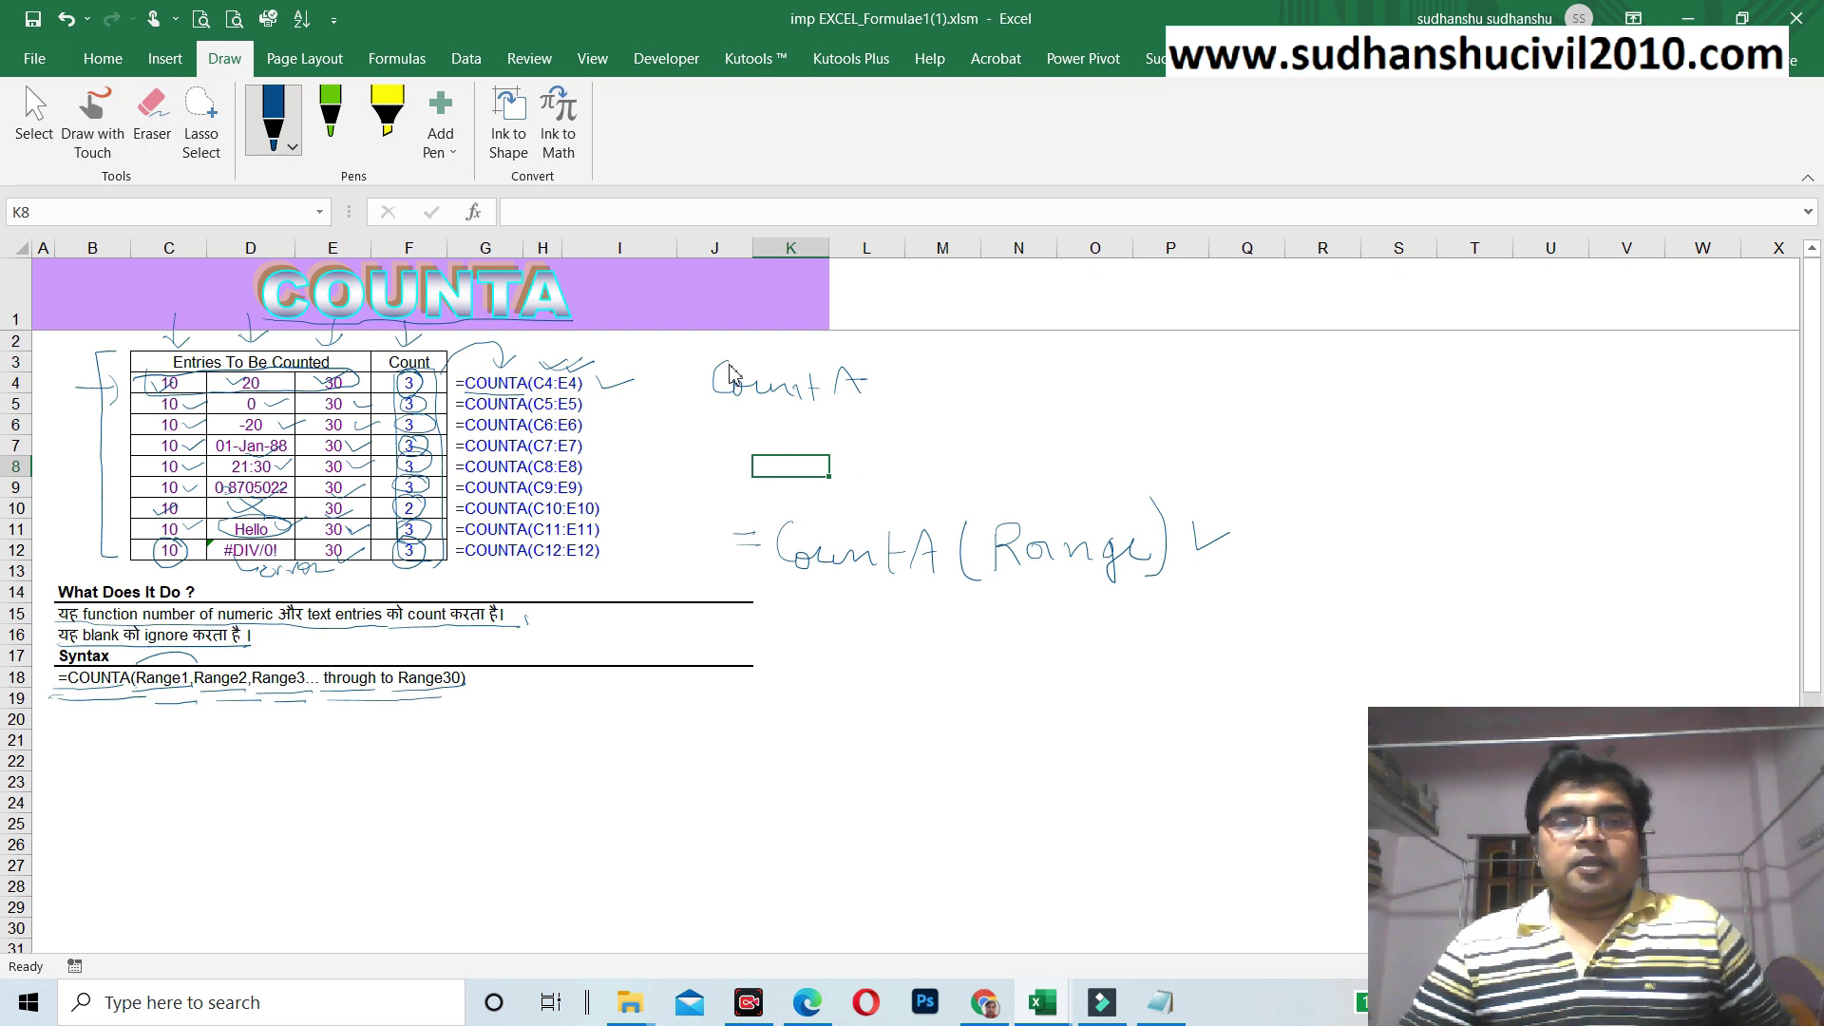
mouse_move(907, 365)
mouse_down()
mouse_move(910, 400)
mouse_move(1007, 384)
mouse_move(1016, 418)
mouse_move(1244, 391)
mouse_move(1271, 425)
mouse_up()
drag(1294, 399, 1365, 396)
mouse_move(1391, 393)
mouse_down()
mouse_move(1389, 419)
mouse_move(1519, 402)
mouse_move(1524, 442)
mouse_move(1548, 414)
mouse_move(1719, 432)
mouse_up()
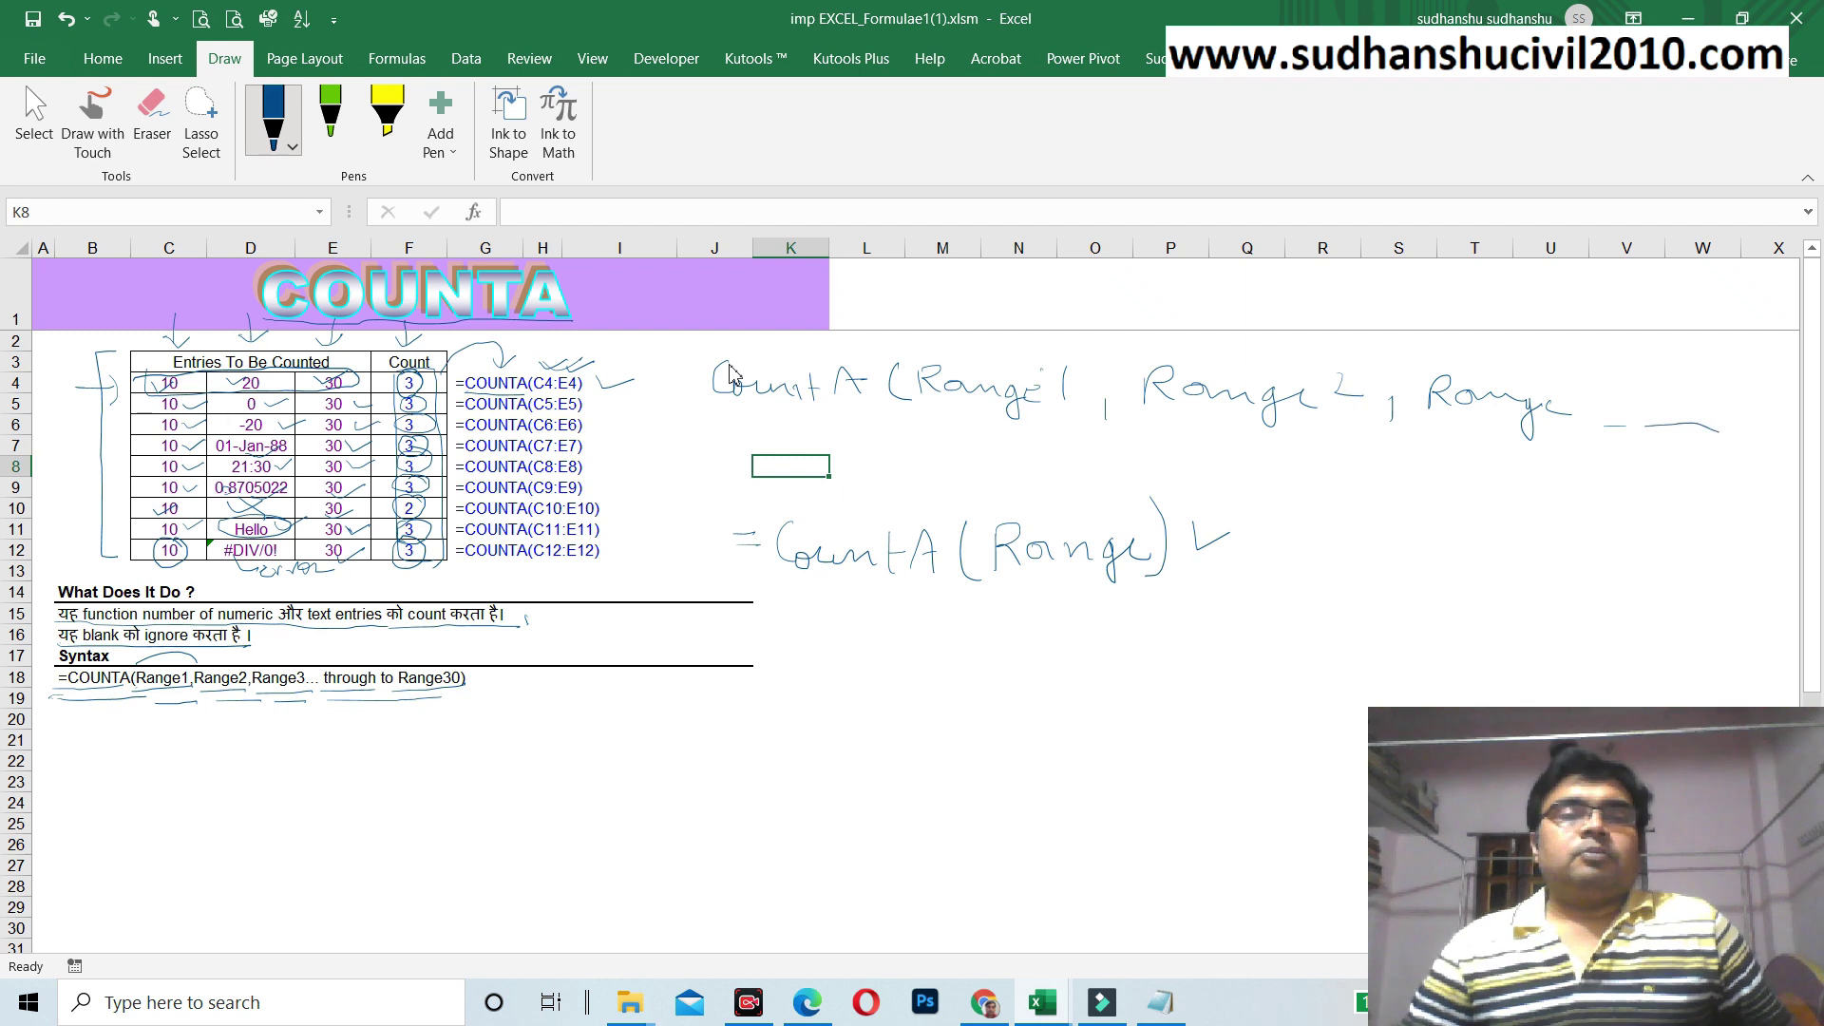
Step: Write Range30 on the line below and draw a large loop around the handwritten syntax
mouse_move(1289, 452)
mouse_down()
mouse_move(1291, 482)
mouse_move(1327, 465)
mouse_move(1395, 480)
mouse_move(1393, 508)
mouse_move(1430, 475)
mouse_move(1478, 488)
mouse_move(1516, 470)
mouse_move(1510, 513)
mouse_up()
click(1453, 463)
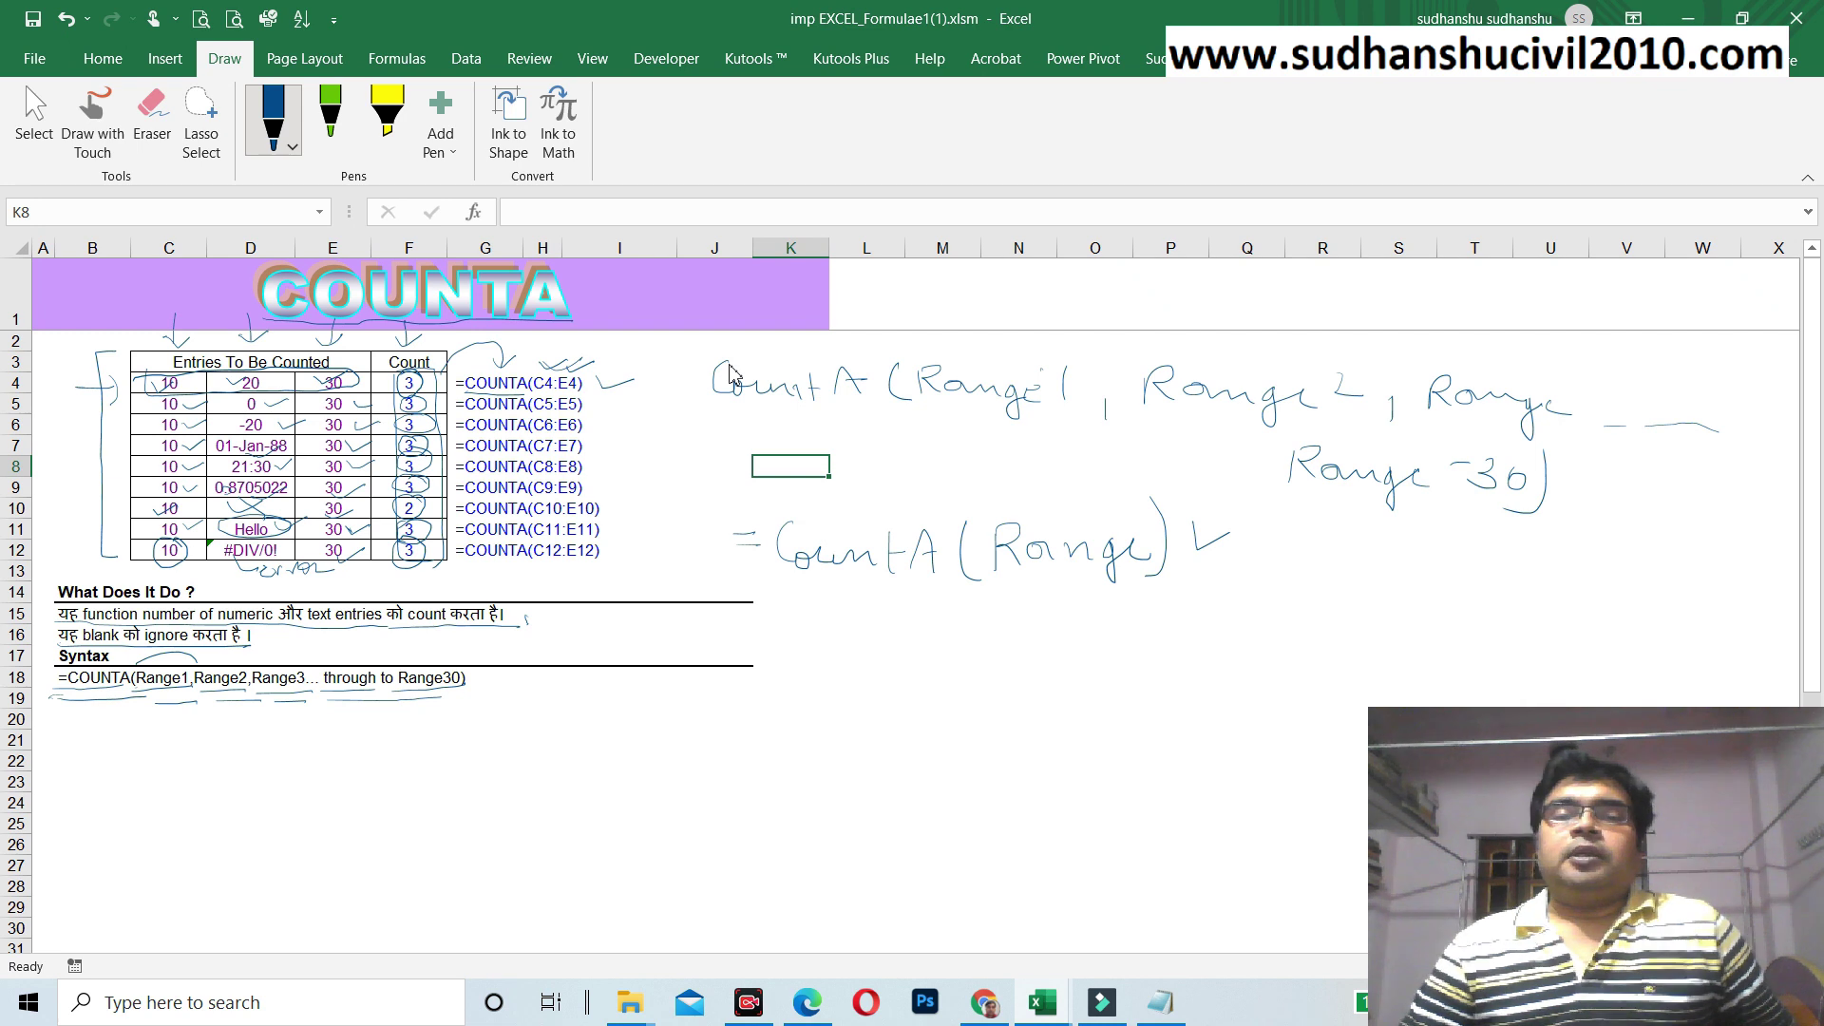
mouse_move(693, 349)
mouse_down()
mouse_move(689, 394)
mouse_move(750, 429)
mouse_move(1191, 442)
mouse_move(1219, 494)
mouse_move(1293, 520)
mouse_move(1519, 546)
mouse_up()
mouse_move(704, 350)
mouse_down()
mouse_move(1064, 345)
mouse_move(1729, 406)
mouse_move(1758, 507)
mouse_move(1721, 532)
mouse_move(1484, 543)
mouse_up()
Step: Scroll the sheet down three notches, leaving the handwritten syntax inside its closed ink outline
scroll(731, 373, down, 1)
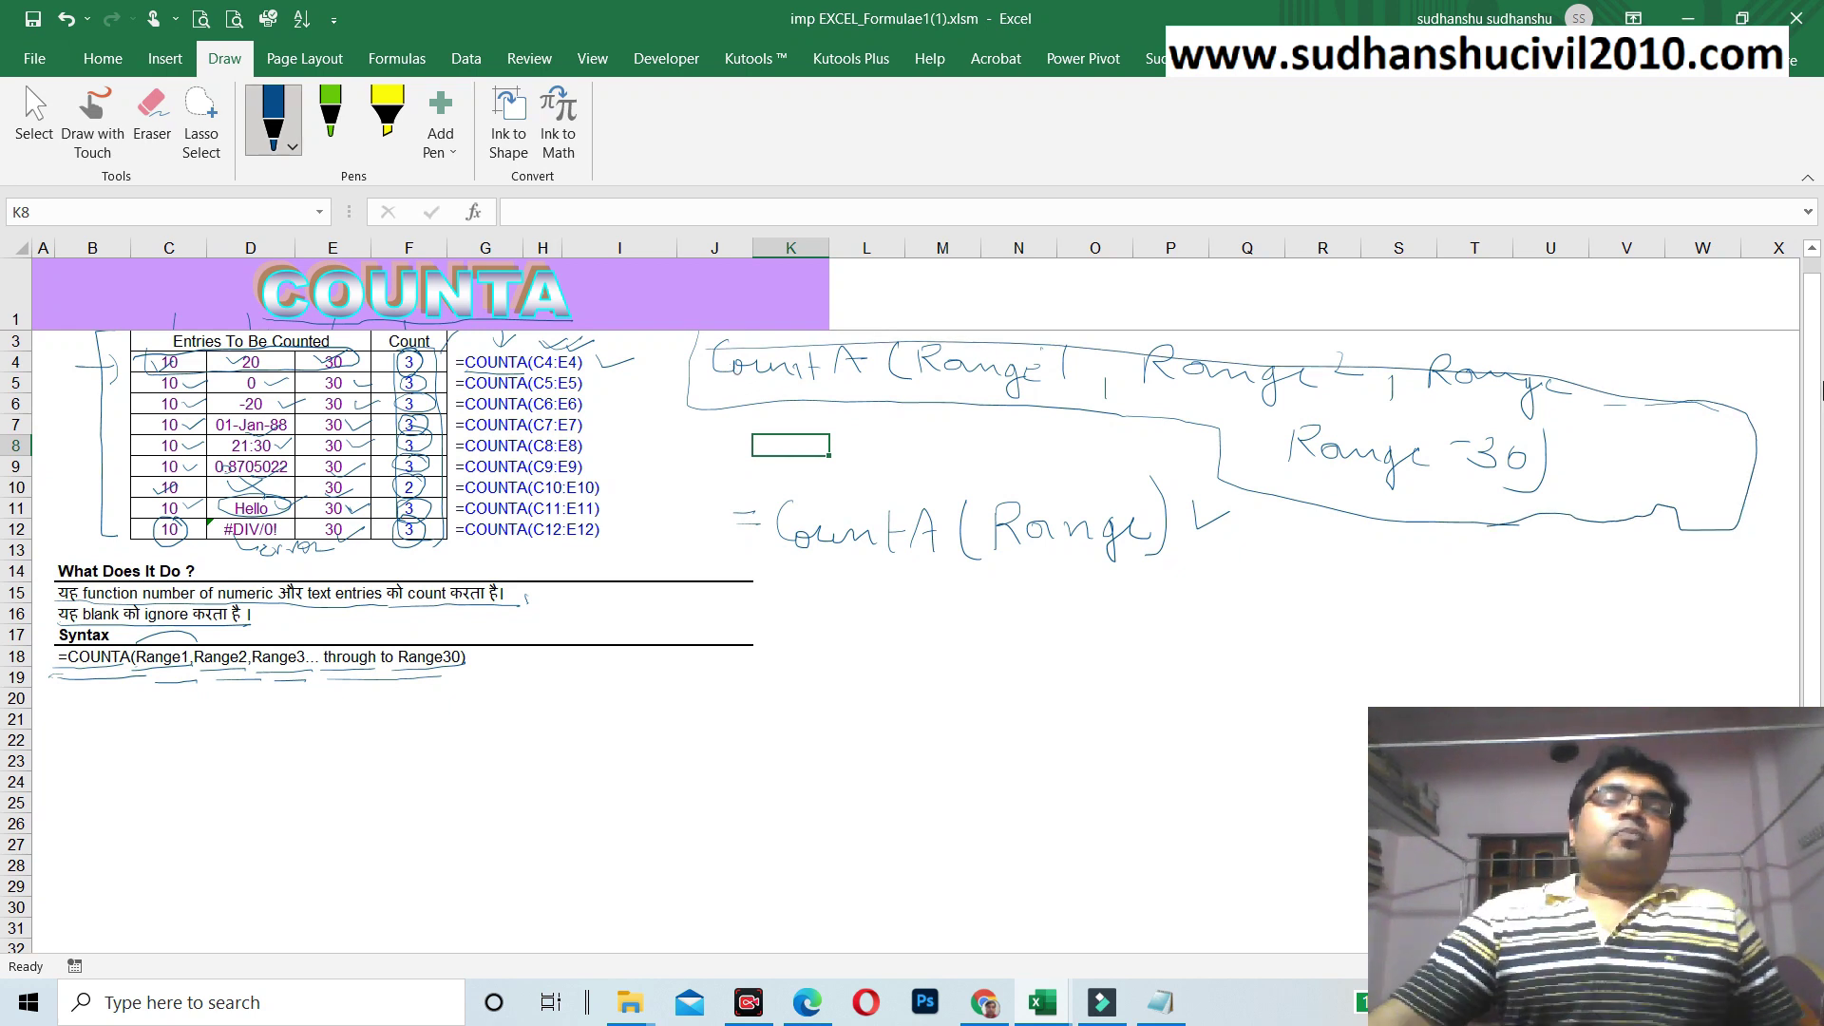